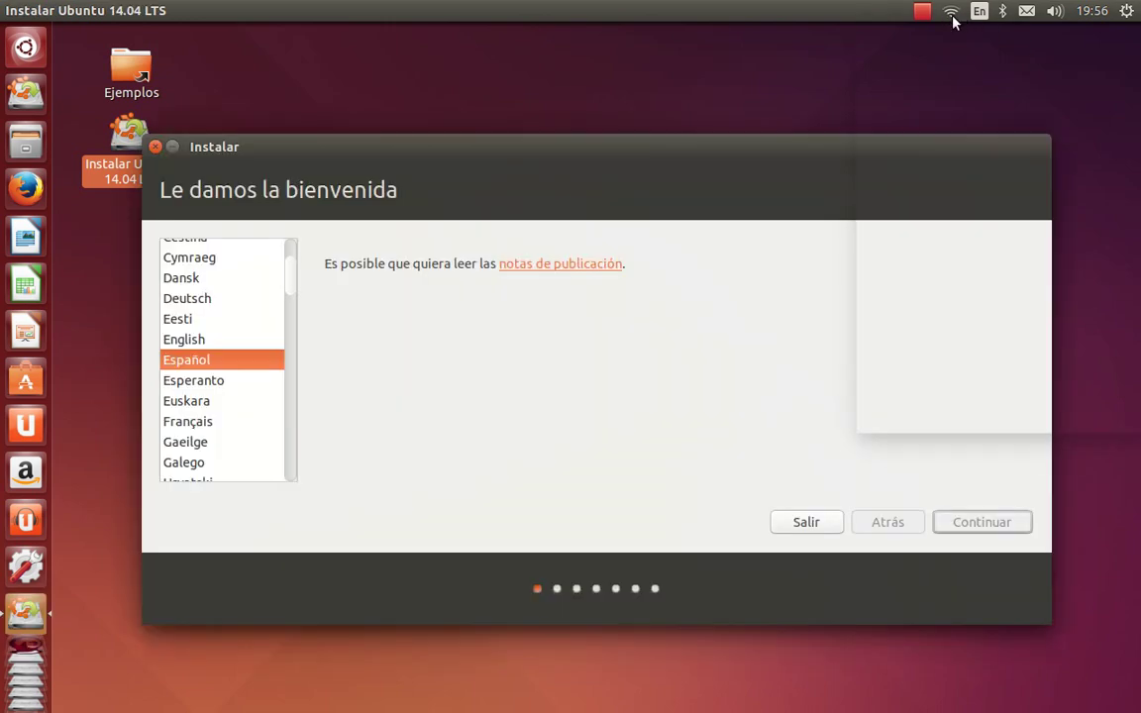
Check the available wireless networks in the top-panel network menu, then return to the Español welcome page
left_click(951, 13)
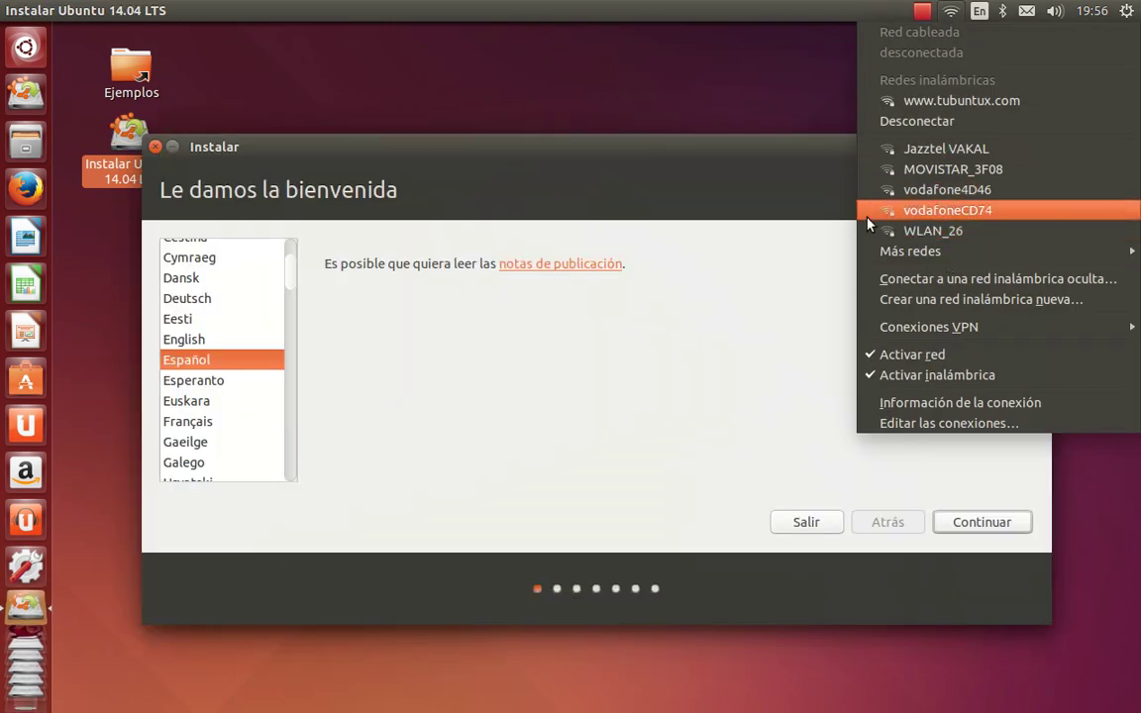
left_click(605, 413)
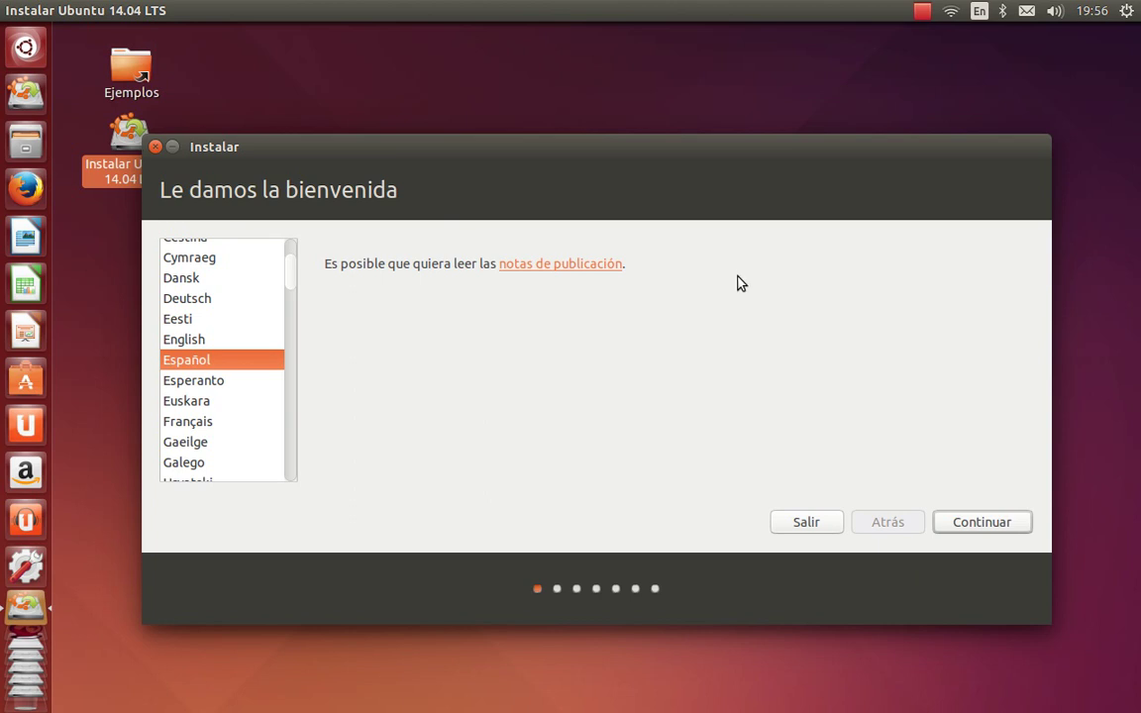
Keep Español and proceed with downloading updates and installing third-party software both enabled
left_click(980, 518)
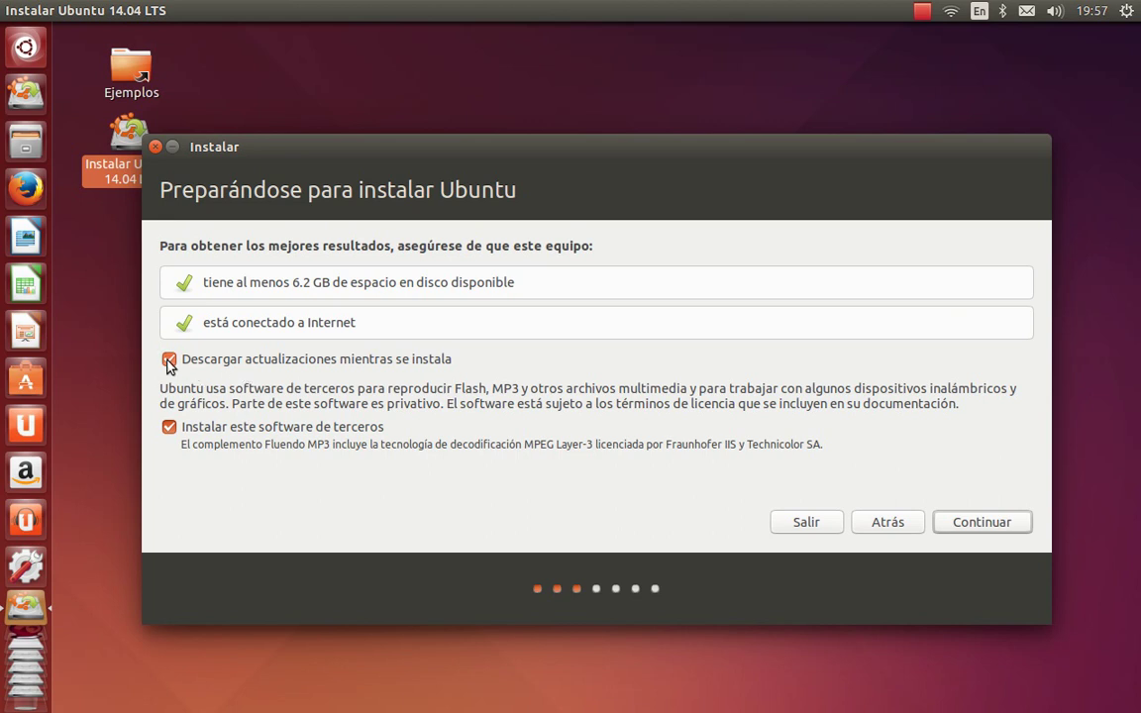
left_click(990, 518)
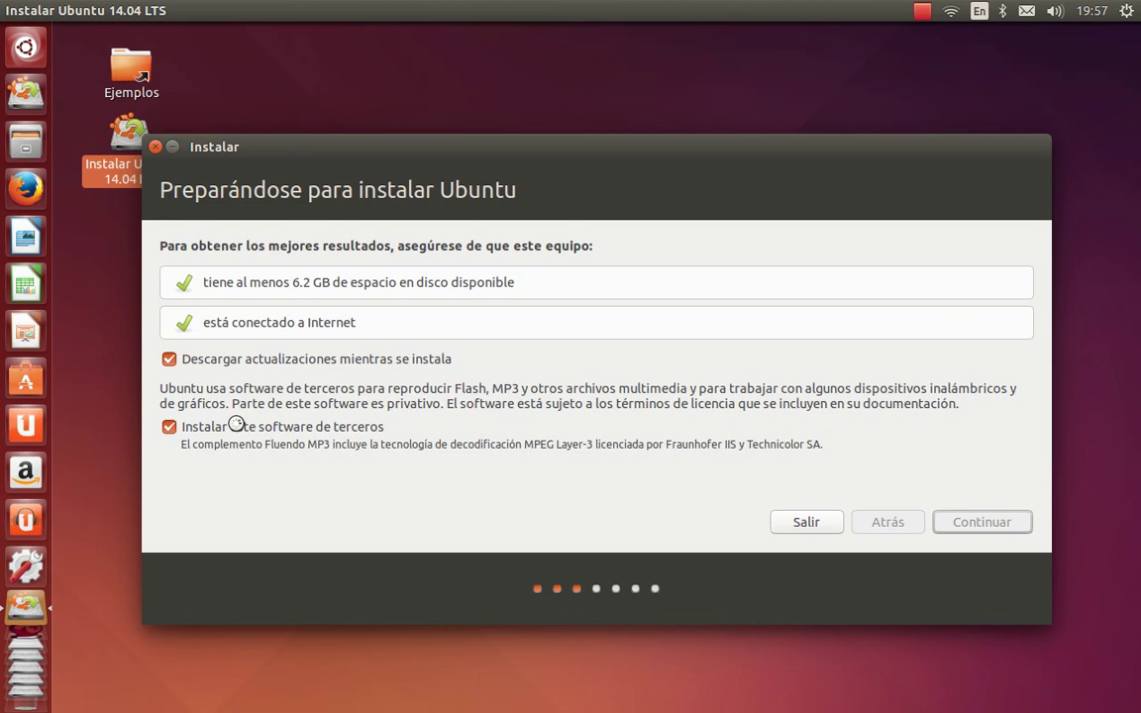
Leave third-party software enabled and choose 'Más opciones' to partition the disk manually
left_click(167, 427)
left_click(168, 427)
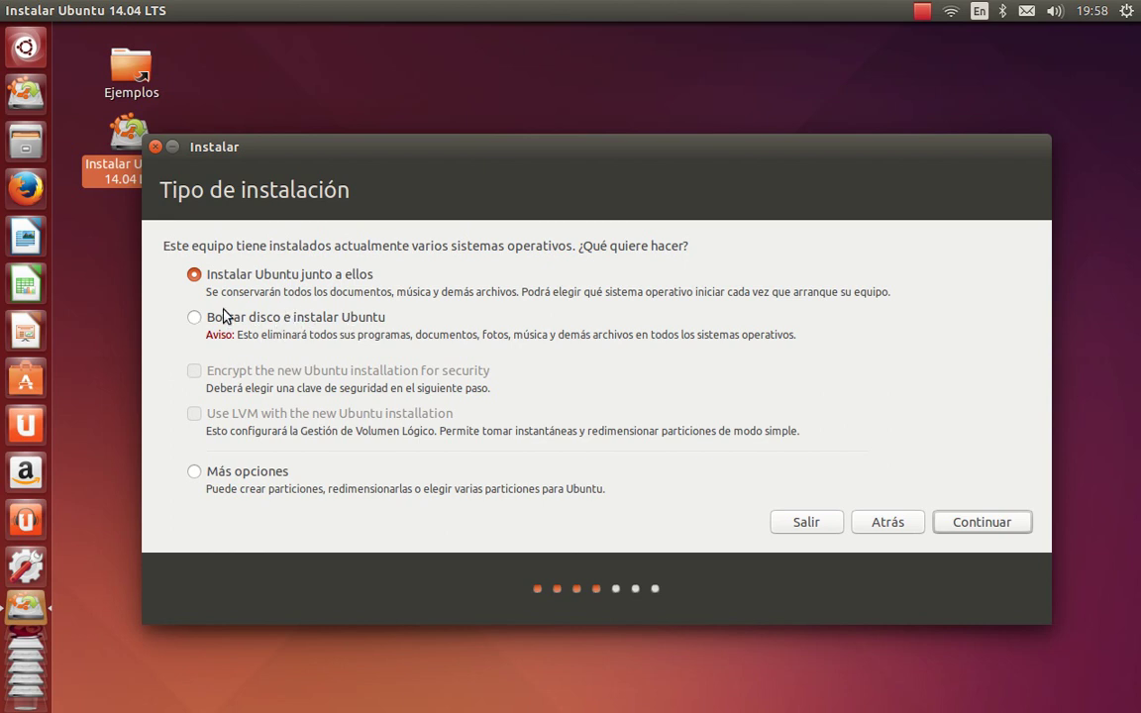
left_click(194, 473)
left_click(983, 525)
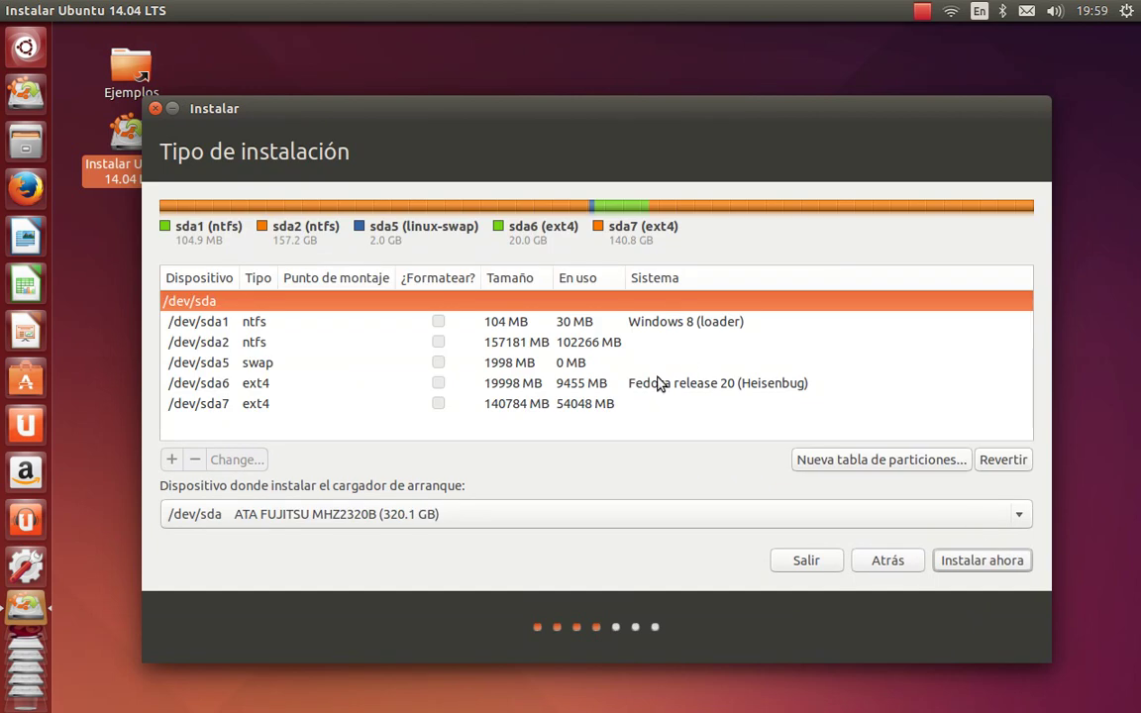
Review the /dev/sda partitions and delete the 20 GB Fedora ext4 partition /dev/sda6
left_click(294, 325)
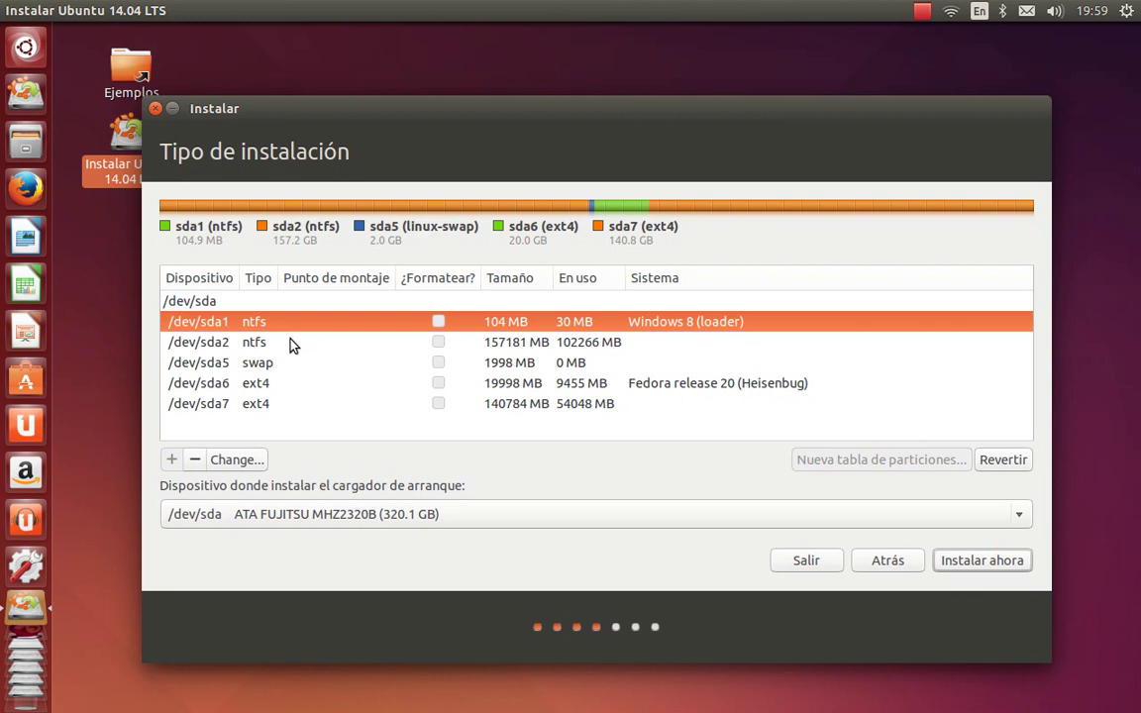
left_click(293, 342)
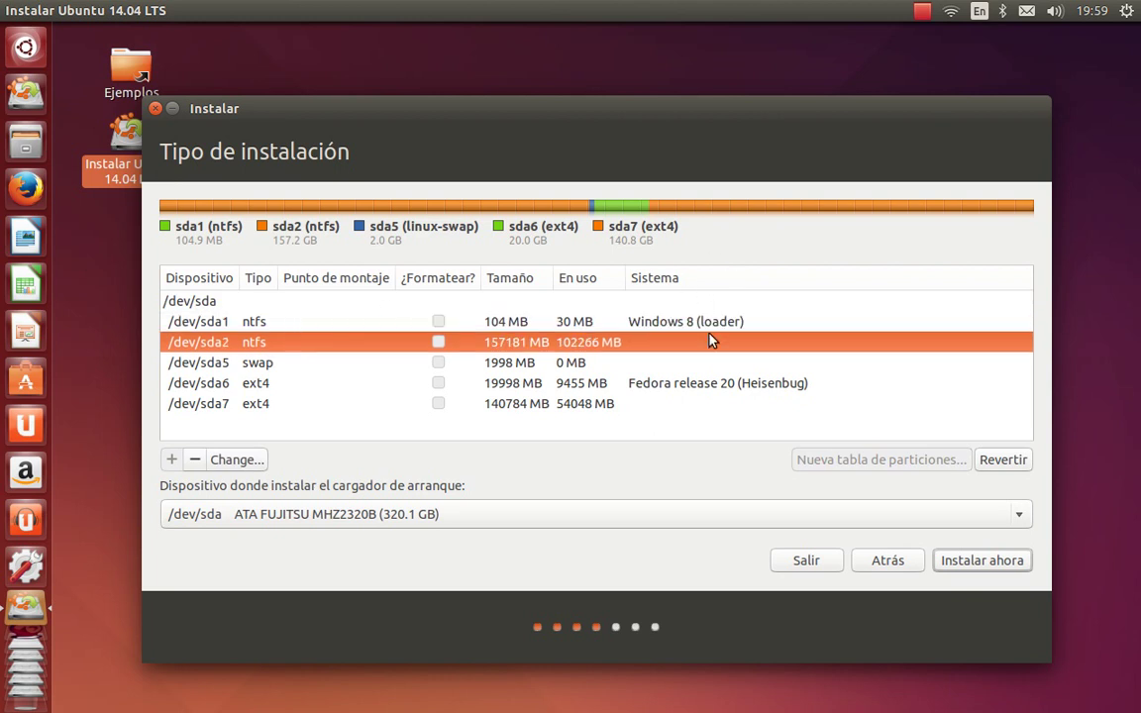
left_click(228, 361)
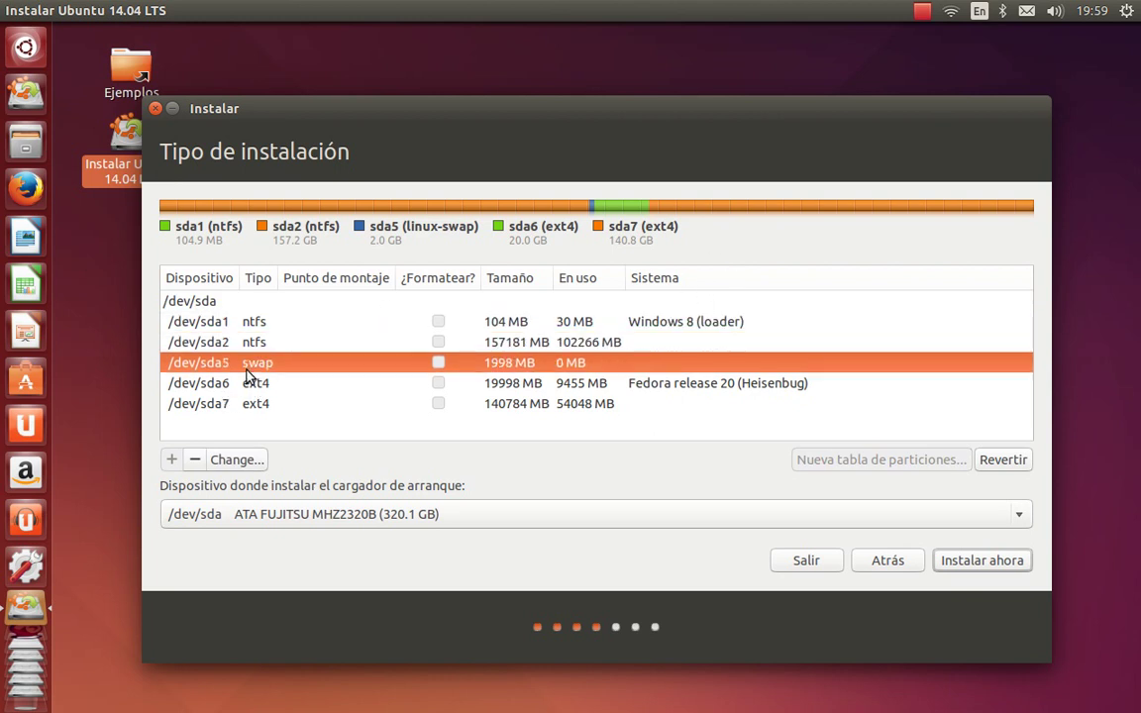
left_click(252, 387)
left_click(250, 397)
left_click(249, 392)
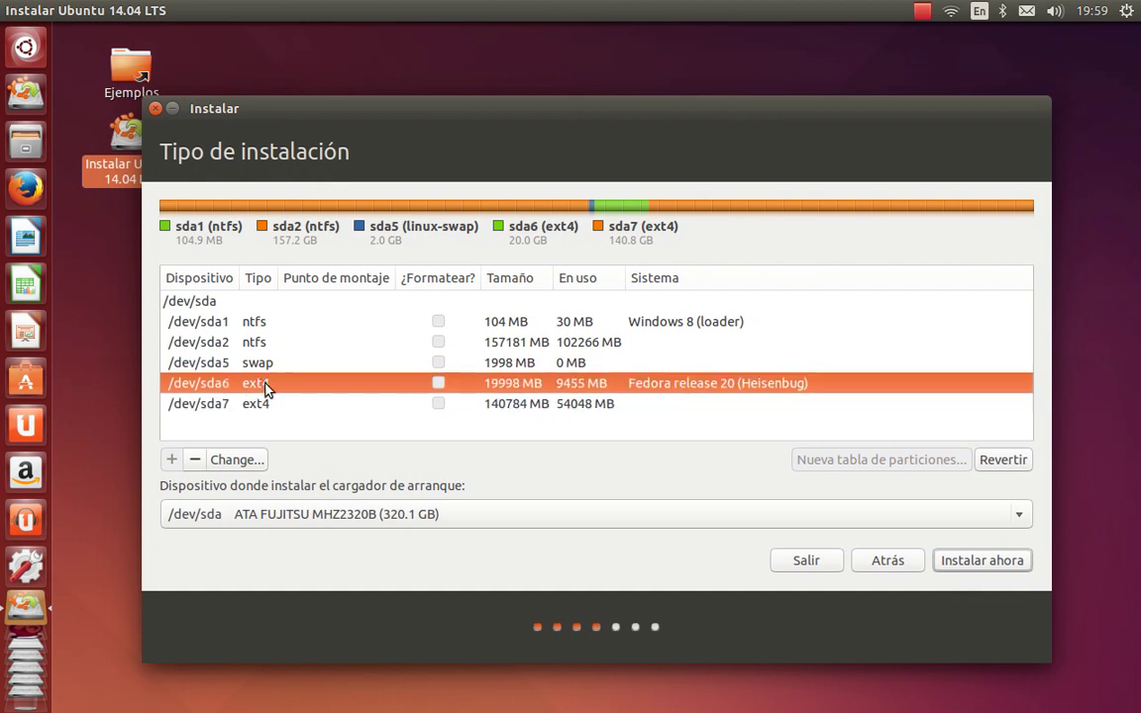
left_click(199, 465)
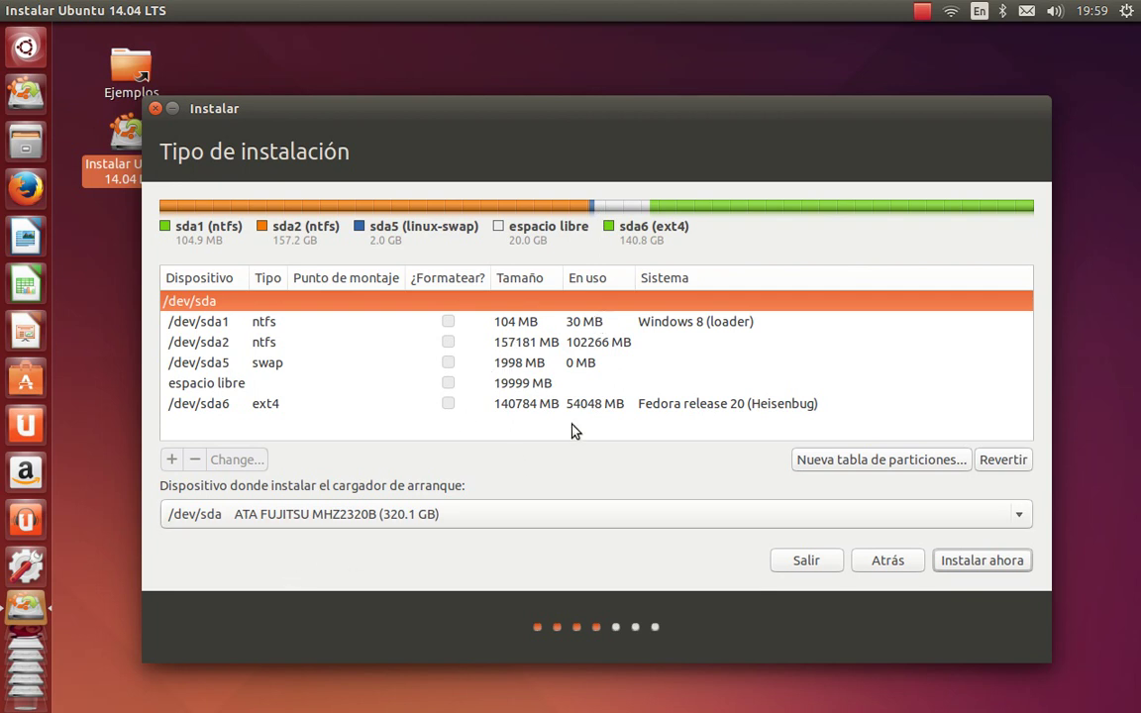
Delete the 140784 MB ext4 partition and the swap partition, then select the 162785 MB free space
left_click(238, 409)
left_click(195, 461)
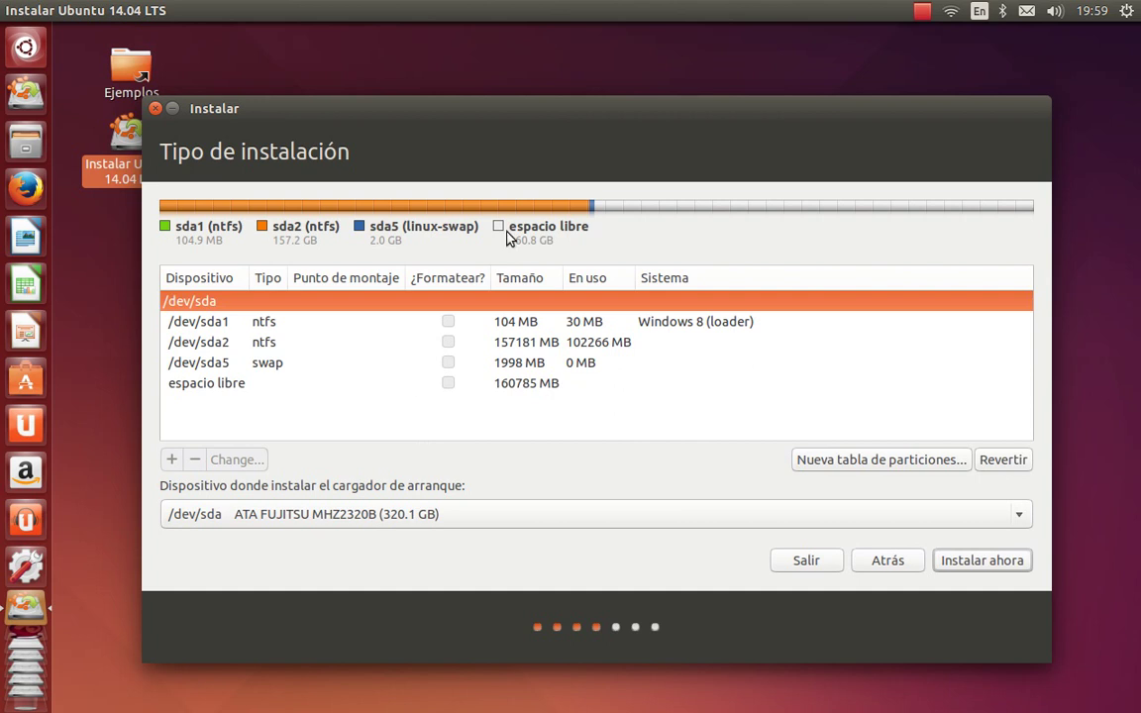
left_click(282, 365)
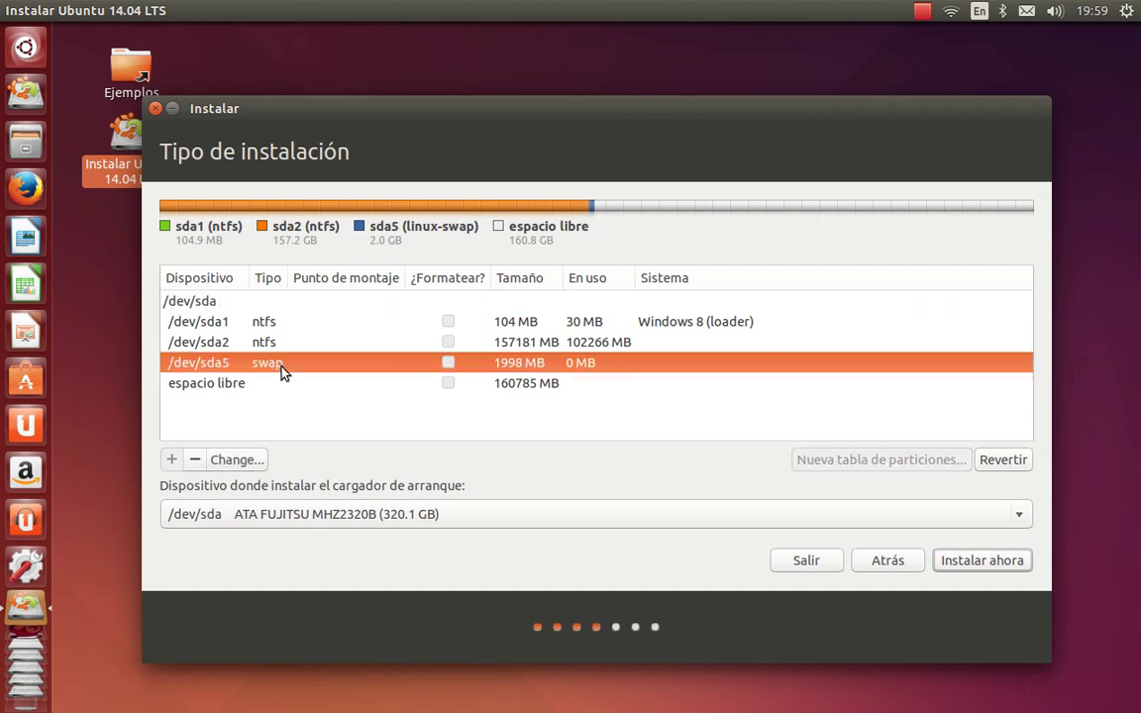
left_click(194, 461)
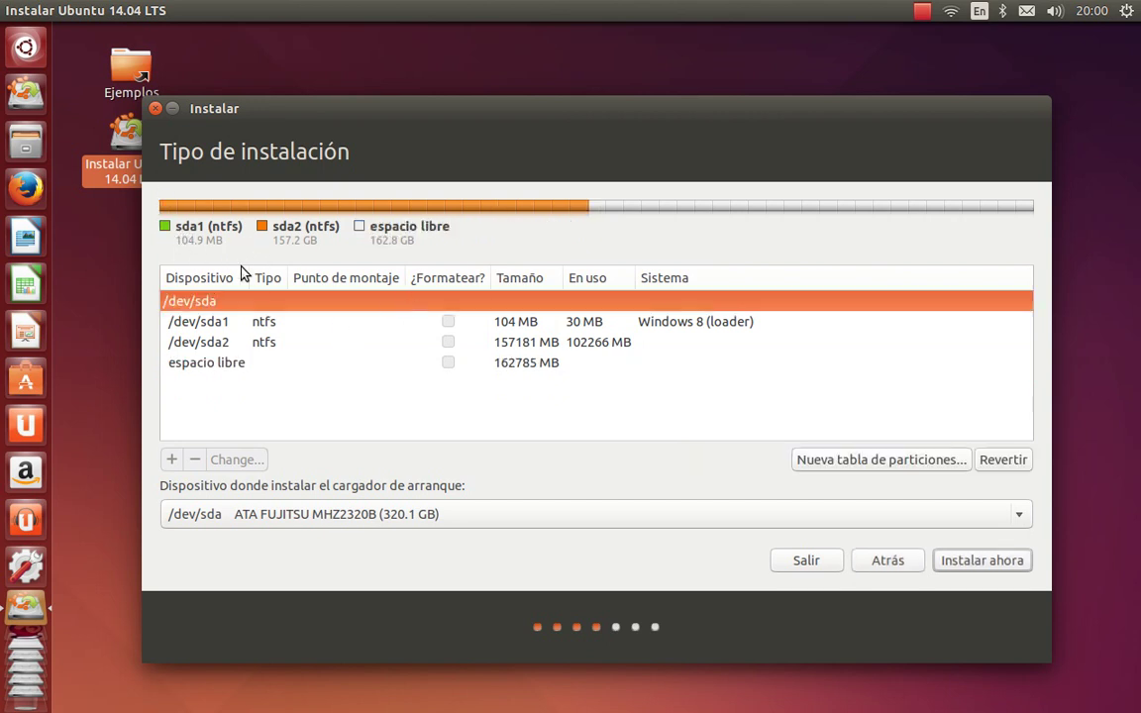
left_click(203, 371)
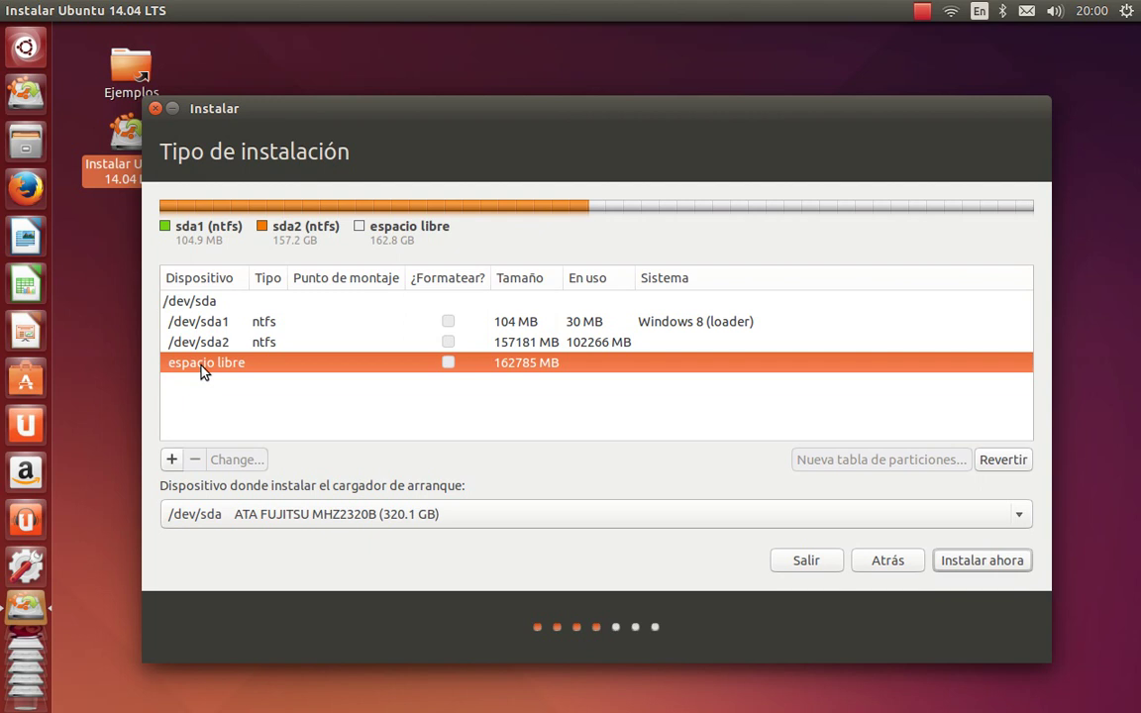
Create a 2000 MB logical swap partition at the start of the free space
left_click(174, 459)
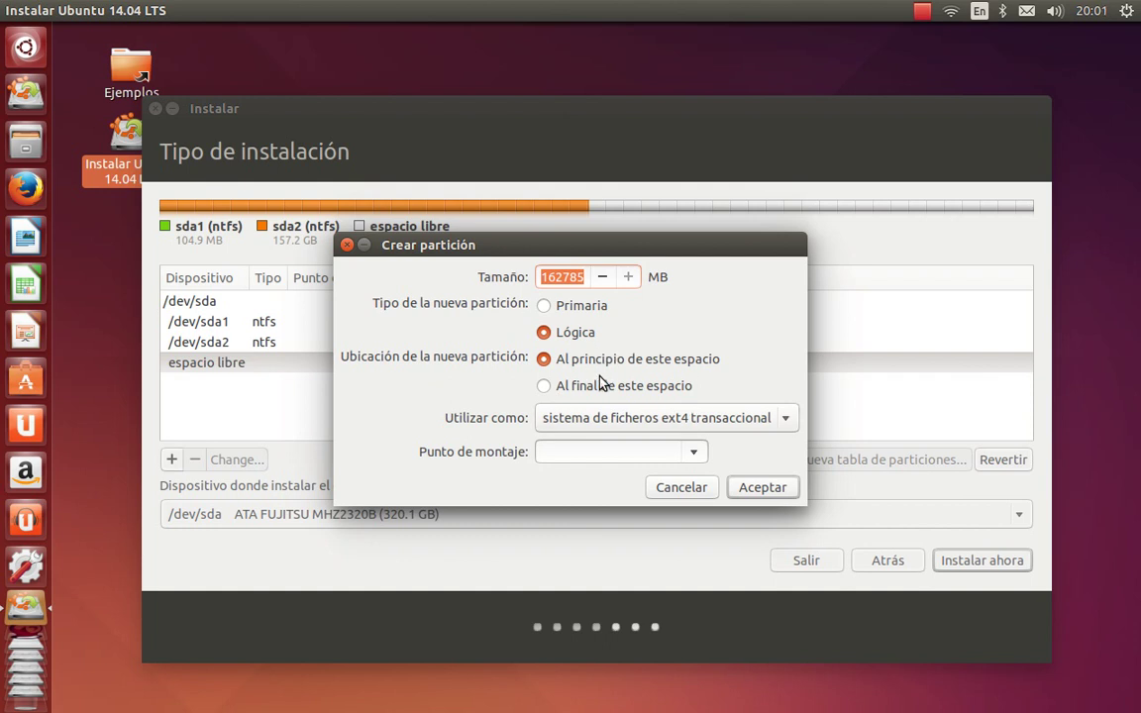
left_click(611, 418)
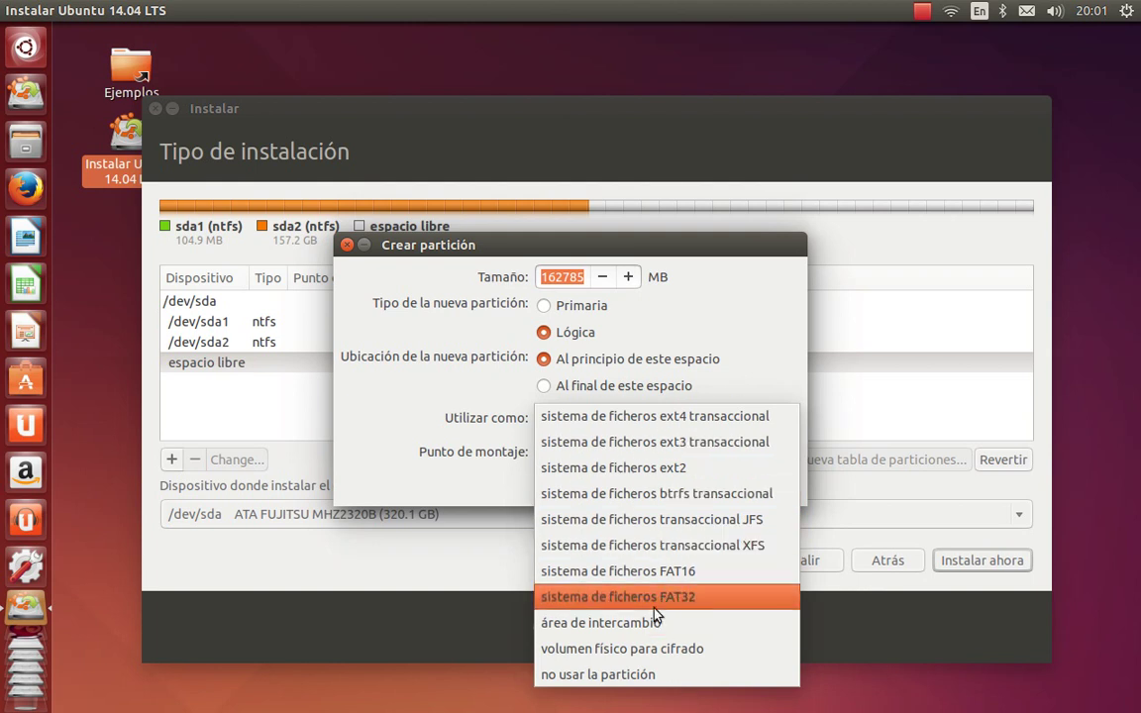
left_click(576, 622)
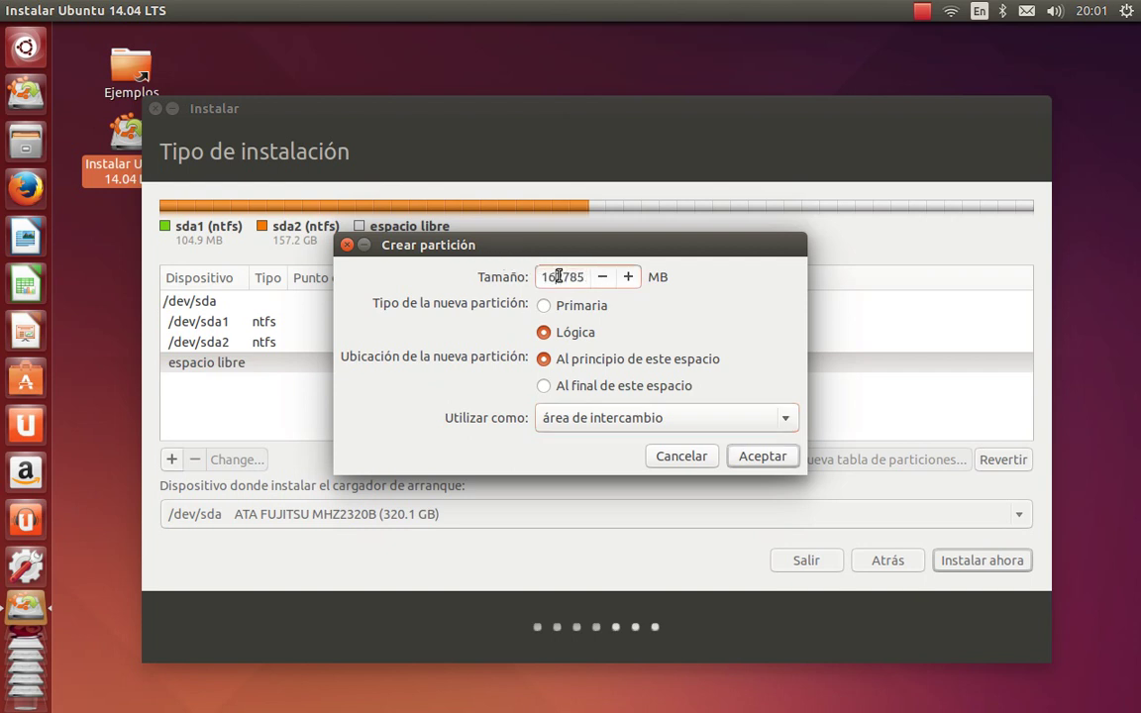
key("Down")
key("Delete")
key("Delete")
key("Delete")
key("Delete")
key("Delete")
key("Delete")
type("02000")
left_click(753, 455)
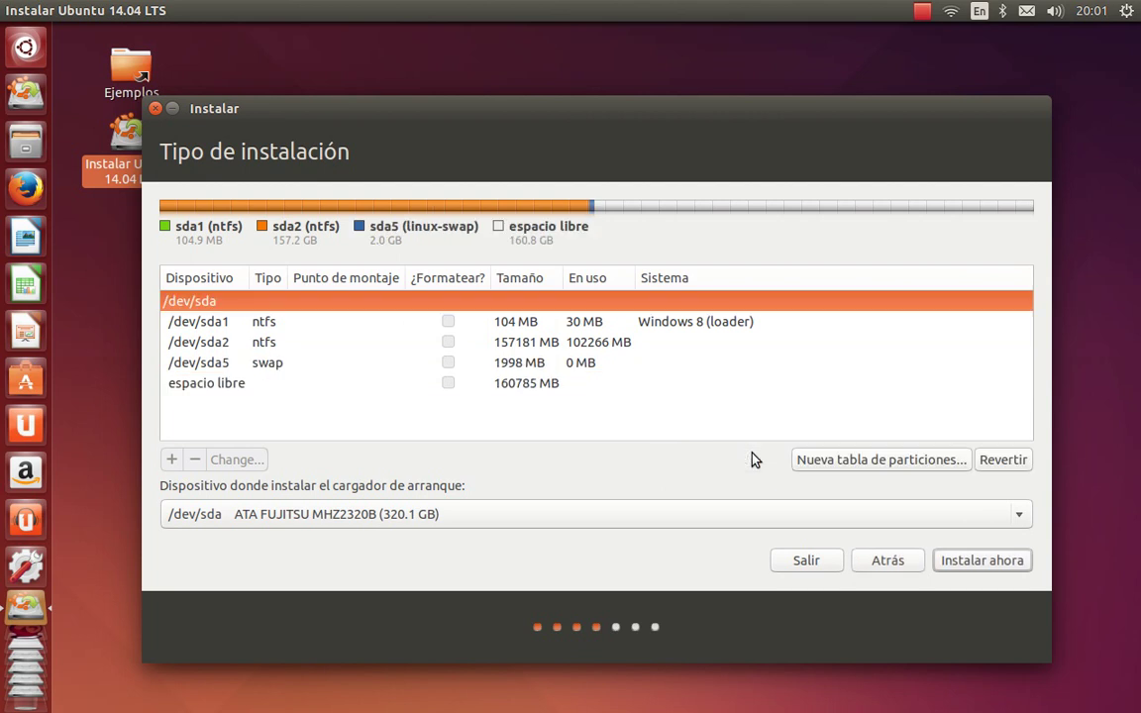
Add a 20000 MB ext4 partition mounted at / from the remaining free space
left_click(250, 386)
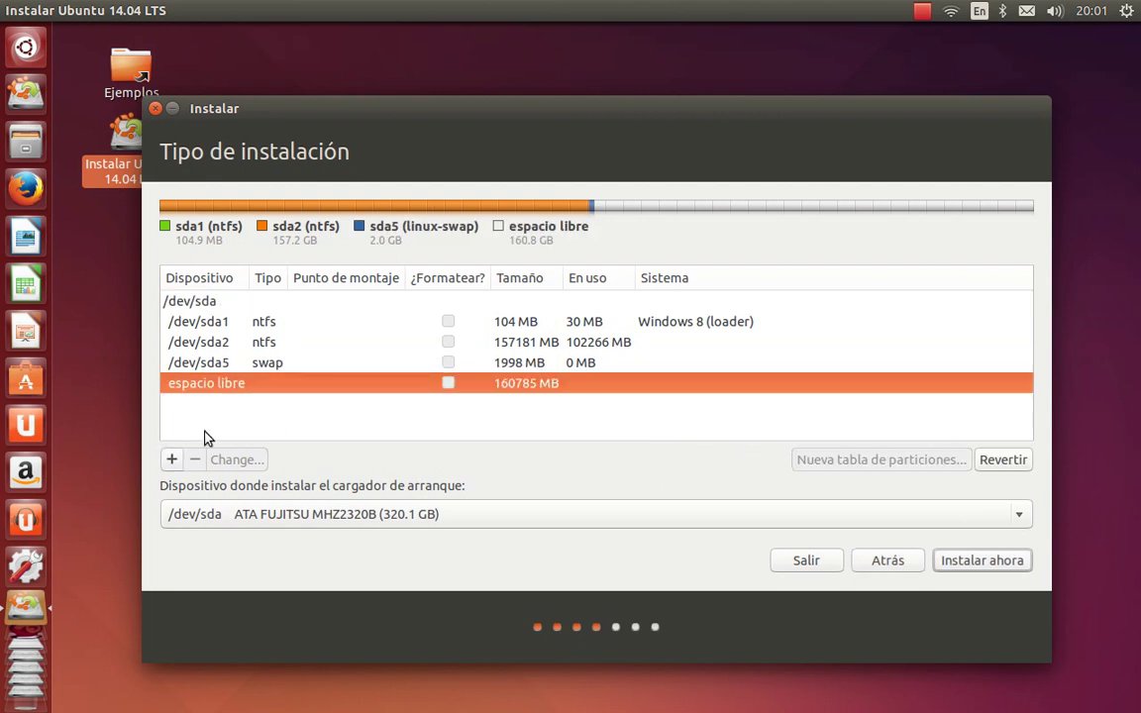
left_click(173, 461)
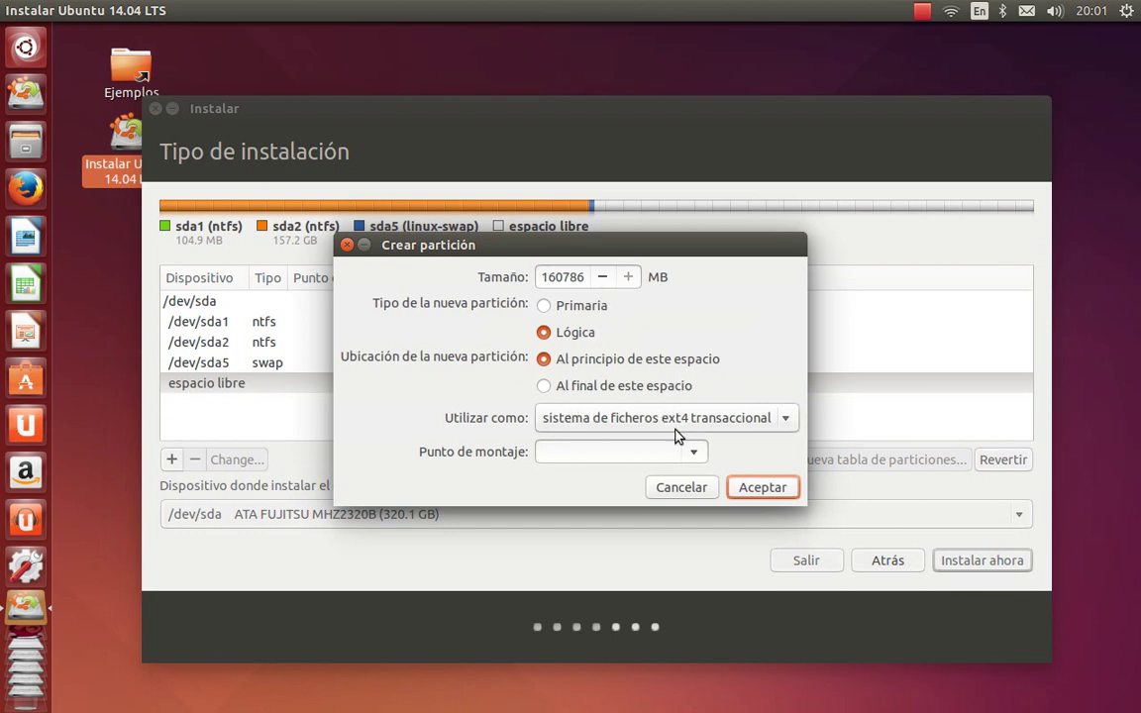
left_click(698, 453)
left_click(551, 483)
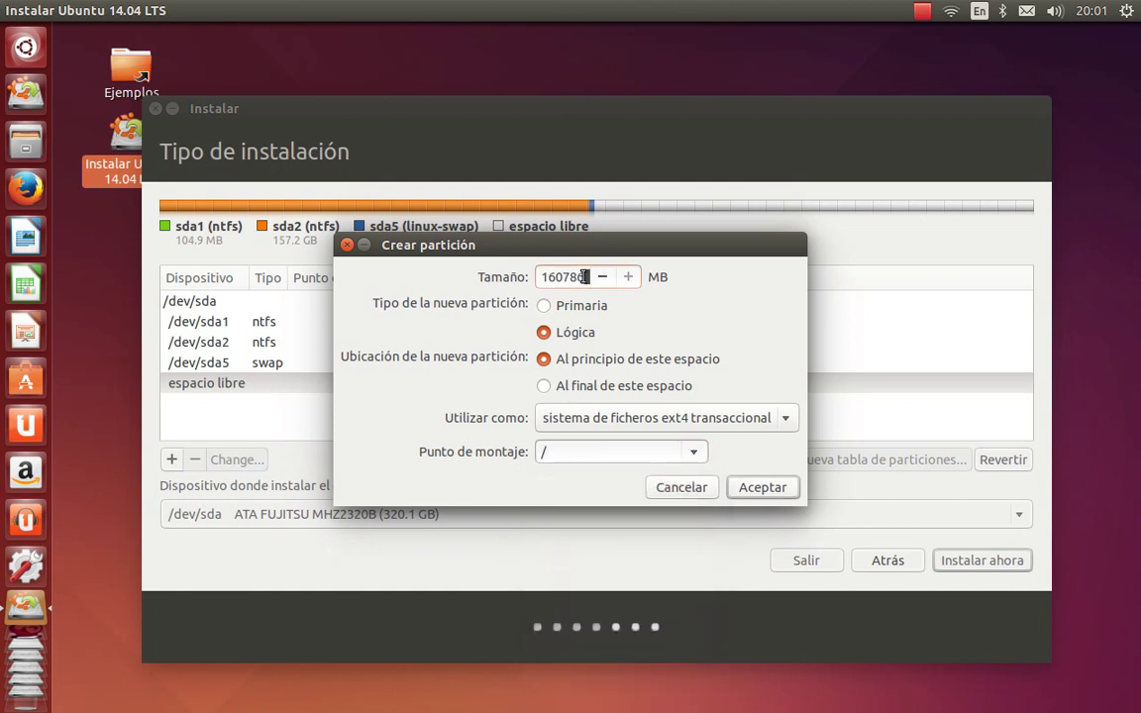
key("BackSpace")
key("BackSpace")
key("BackSpace")
key("BackSpace")
key("BackSpace")
key("BackSpace")
type("020000")
left_click(751, 484)
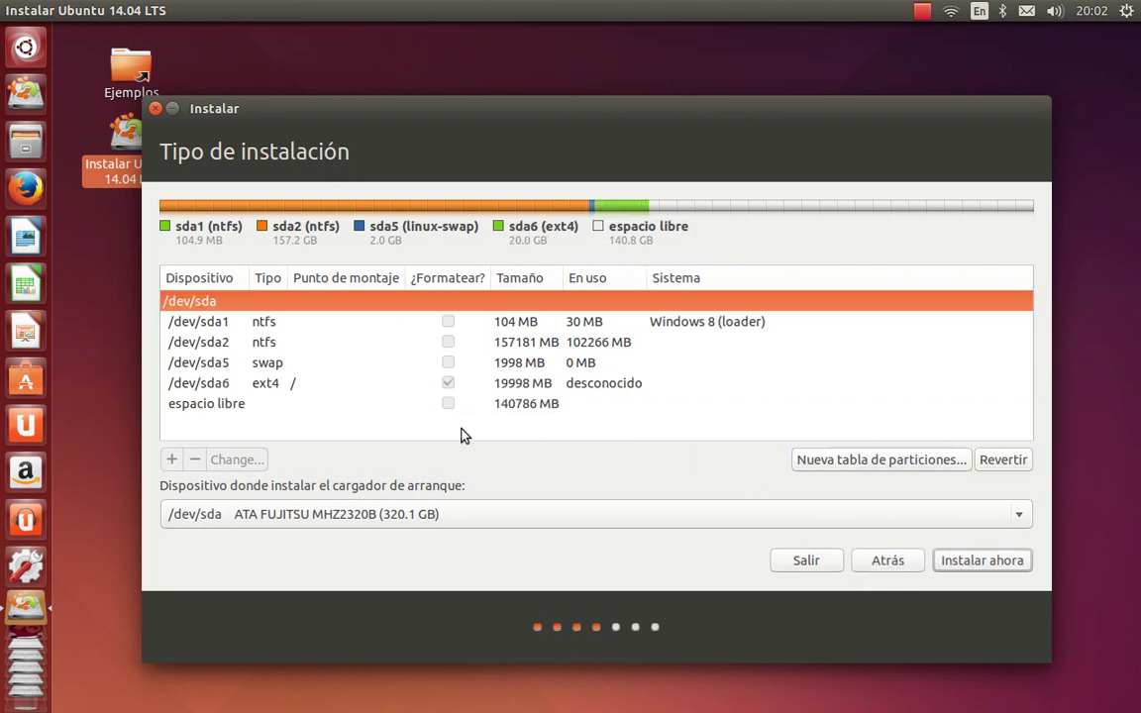
Assign all remaining 140786 MB of free space to an ext4 partition mounted at /home
left_click(326, 406)
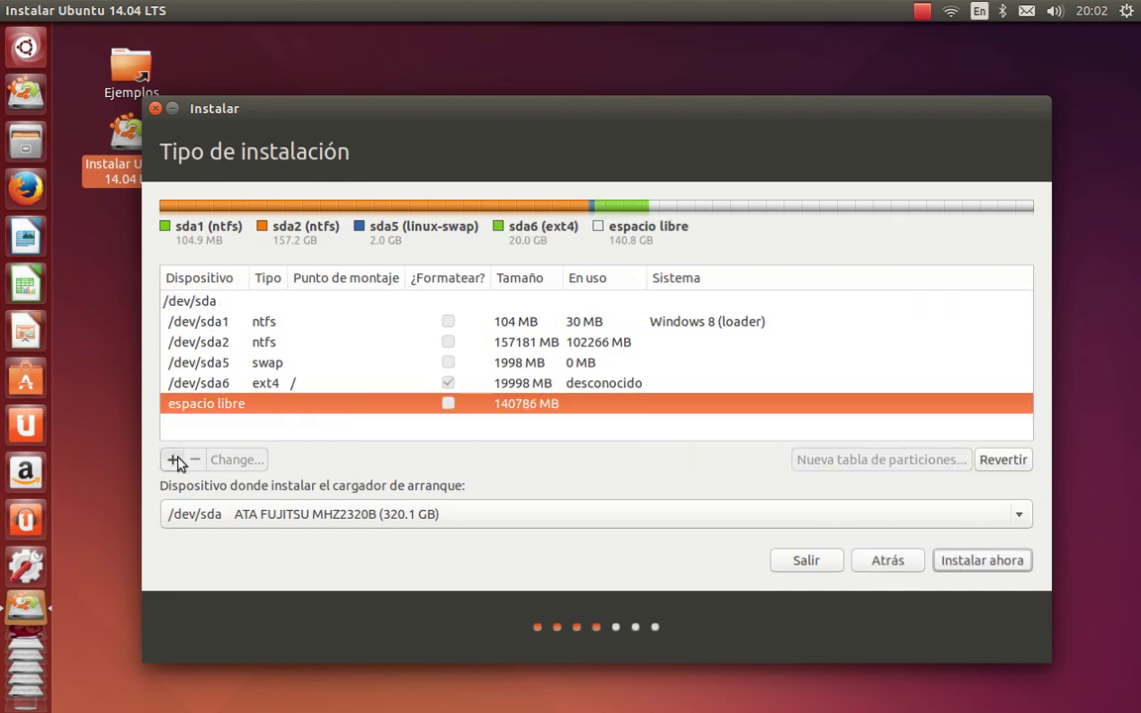
left_click(171, 460)
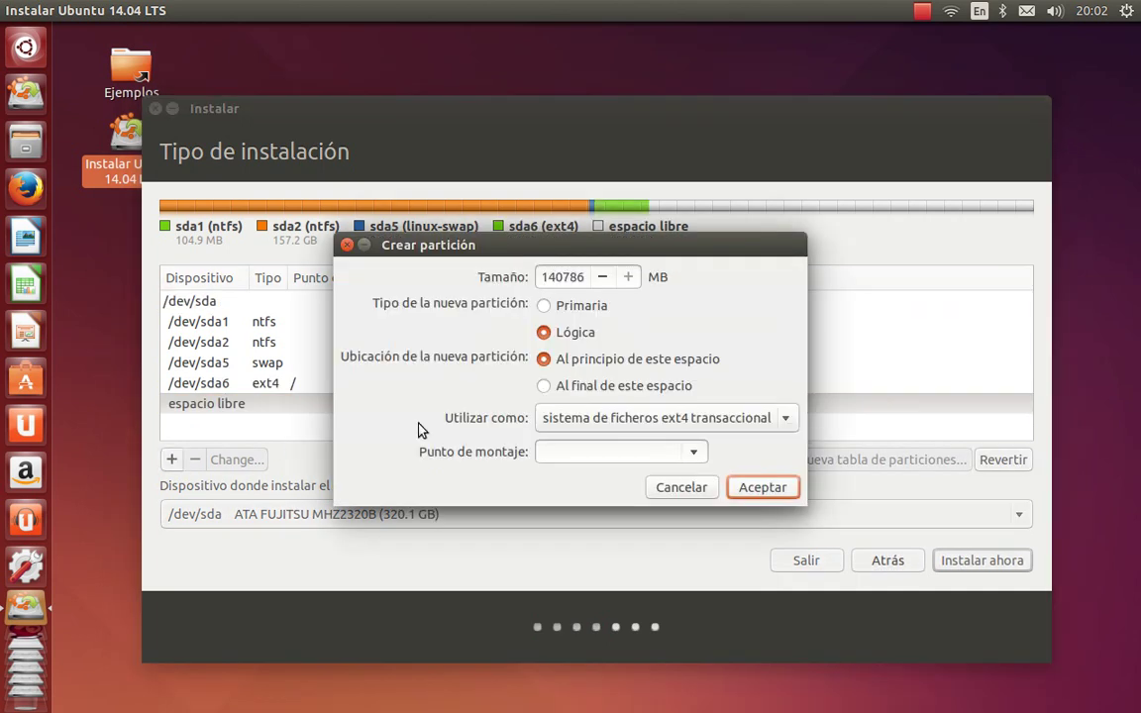
left_click(692, 455)
left_click(639, 529)
left_click(760, 488)
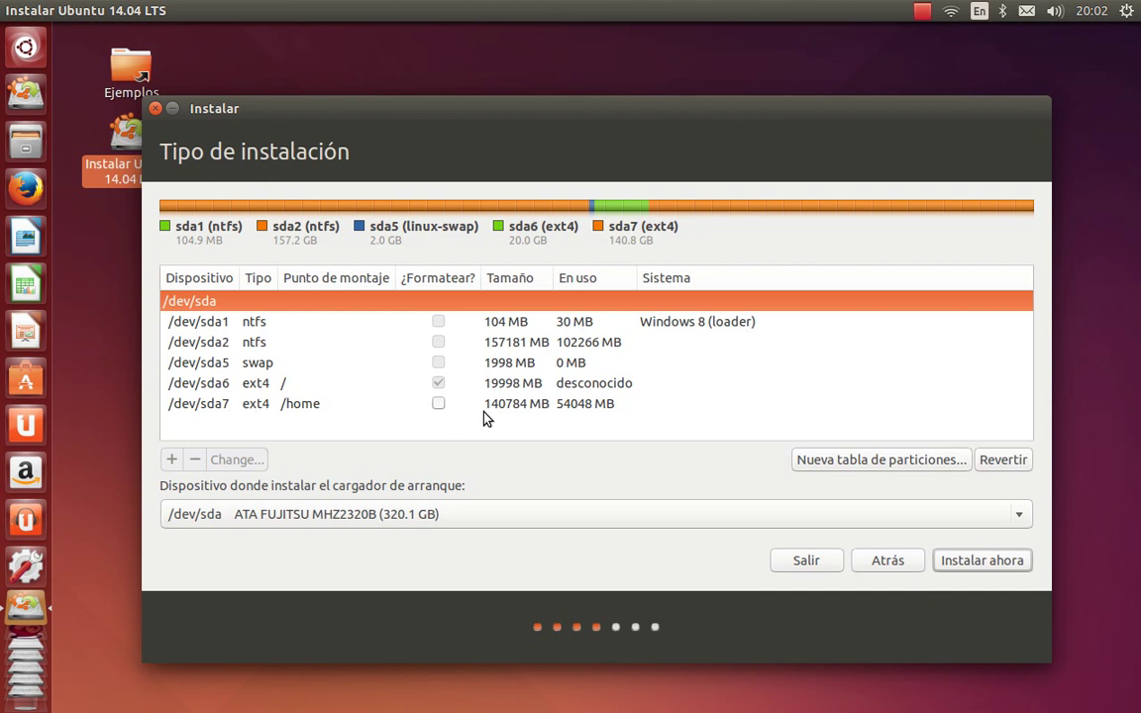
Select the /dev/sda7 /home partition and start installing with this partition layout
left_click(439, 404)
left_click(995, 564)
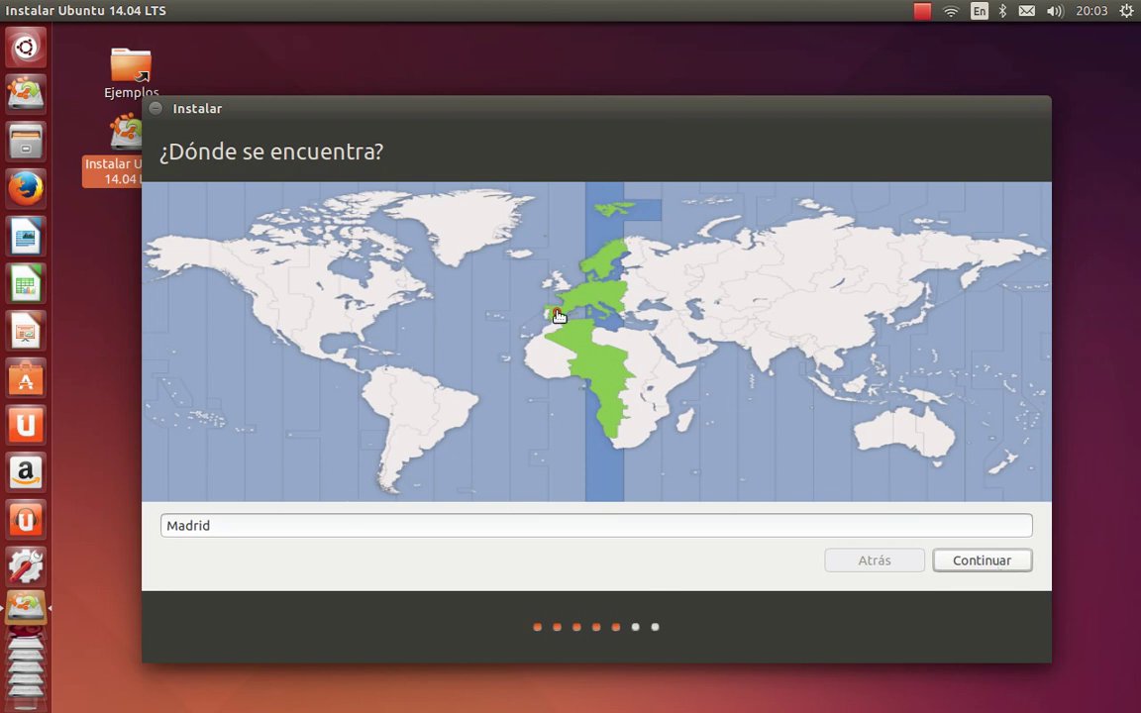
Accept Madrid, then run keyboard detection (keys y, b, z, ö prompt) to confirm Español
left_click(970, 564)
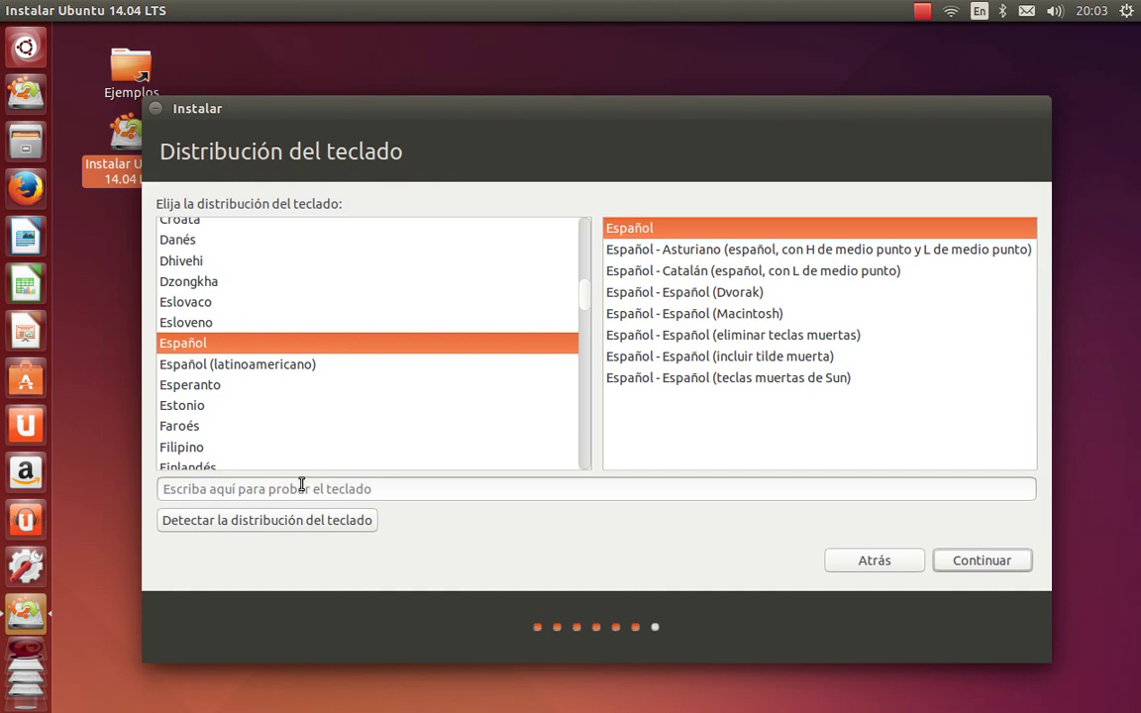
left_click(197, 525)
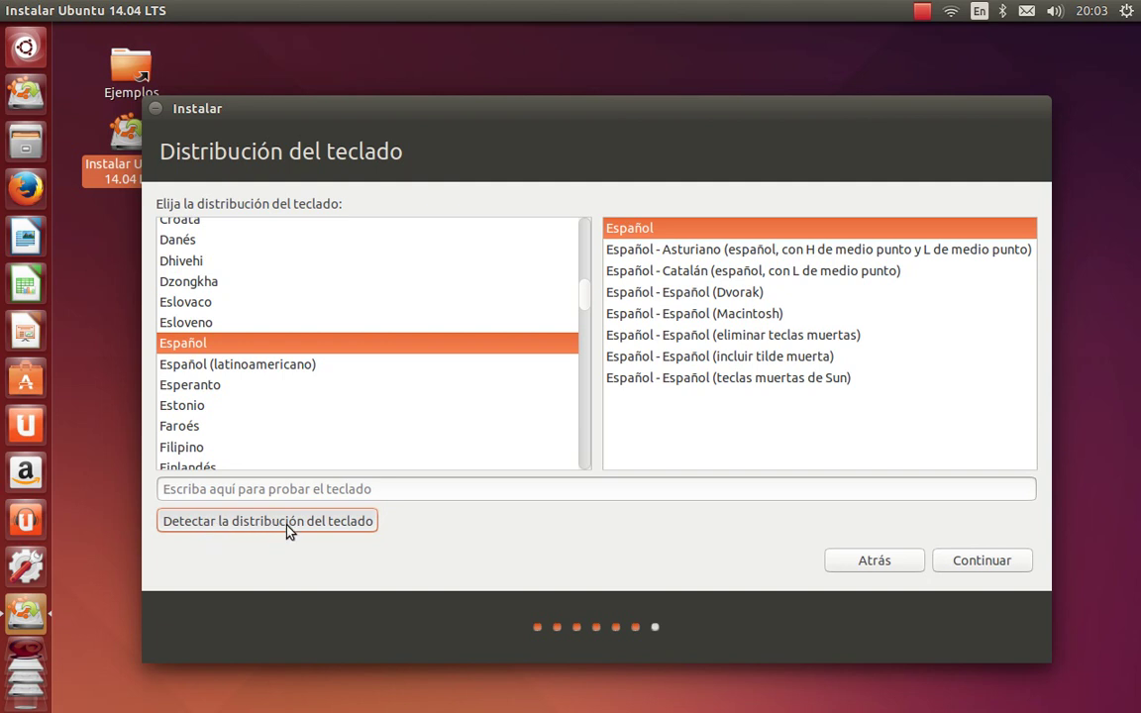
left_click(319, 522)
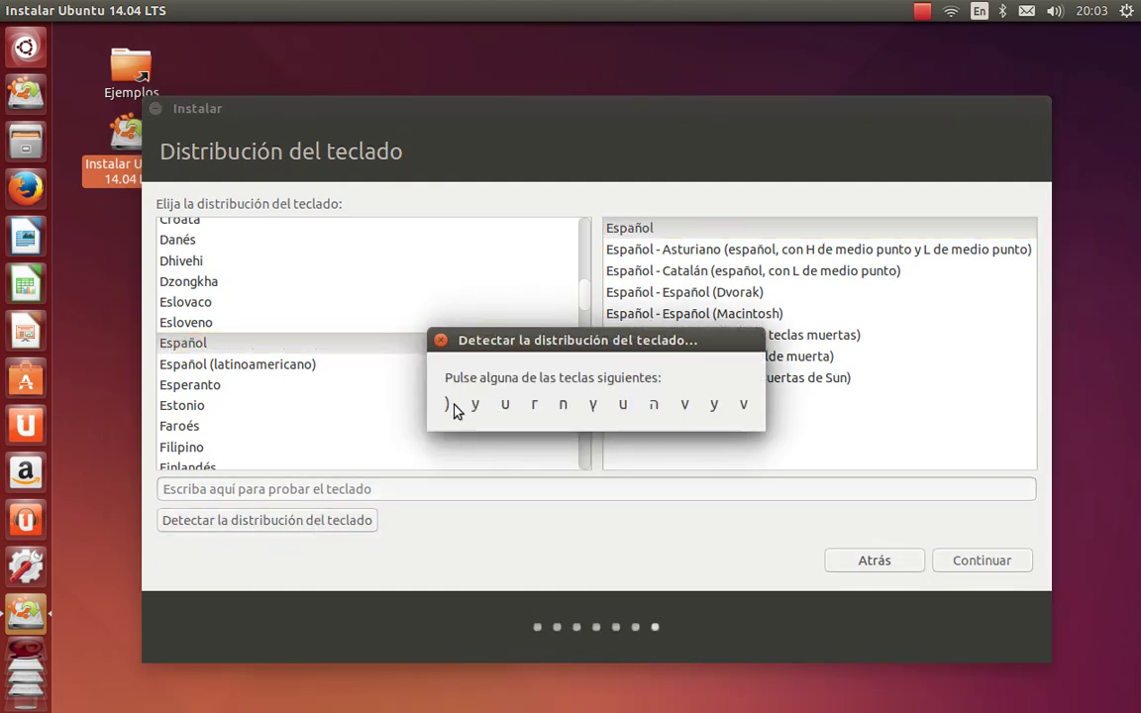
key("y")
key("b")
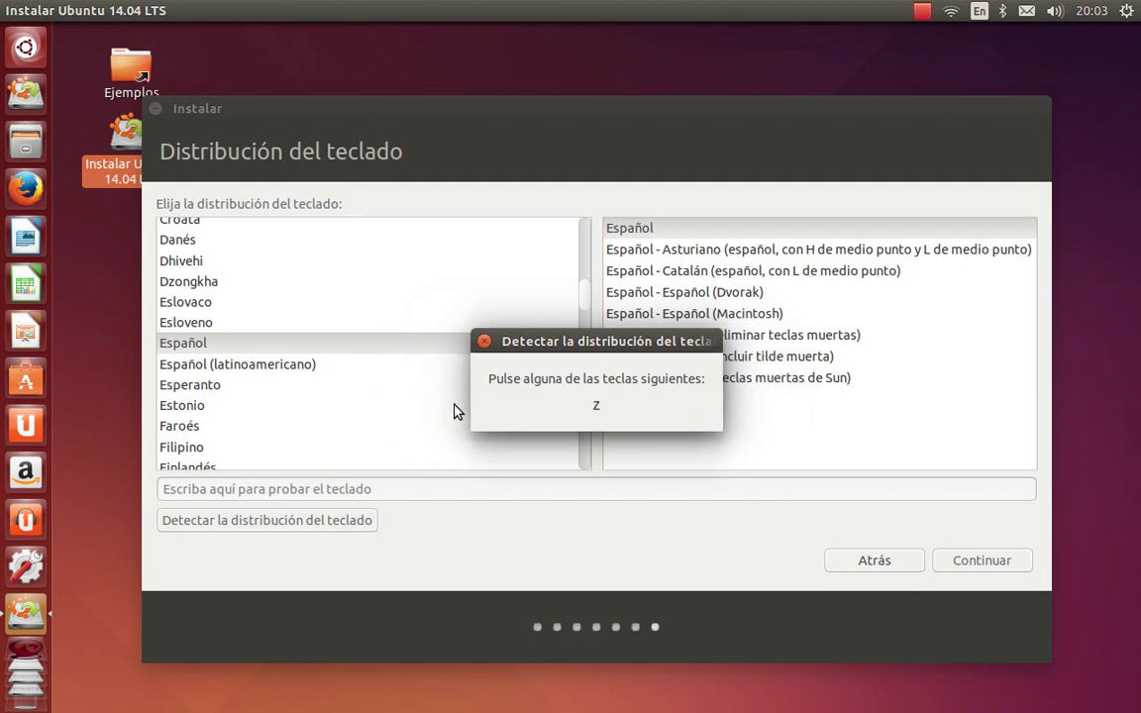
key("z")
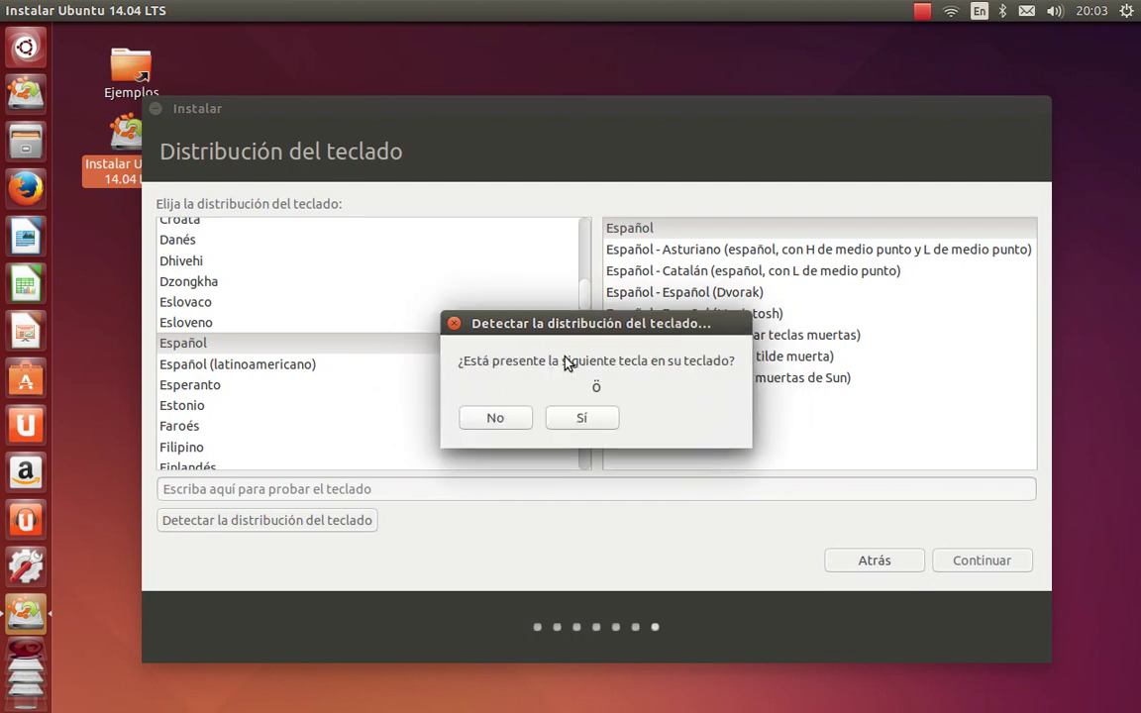
left_click(455, 325)
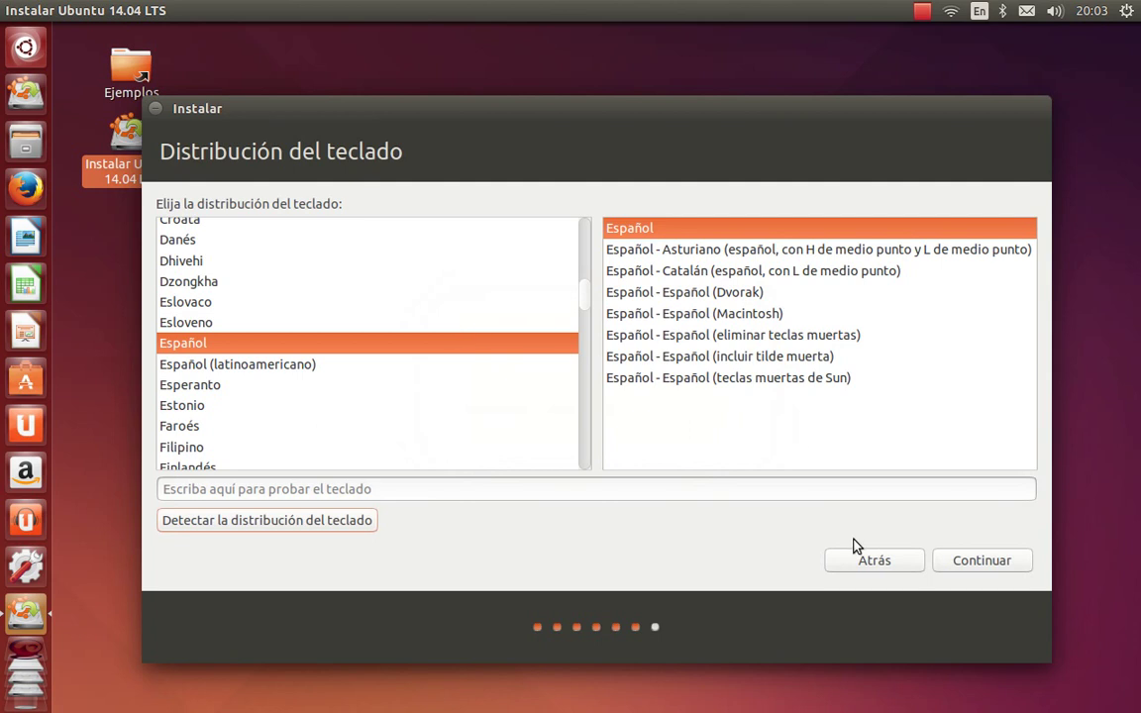
Accept the Español keyboard layout and enter the user's full name in 'Su nombre', fixing typos
left_click(986, 566)
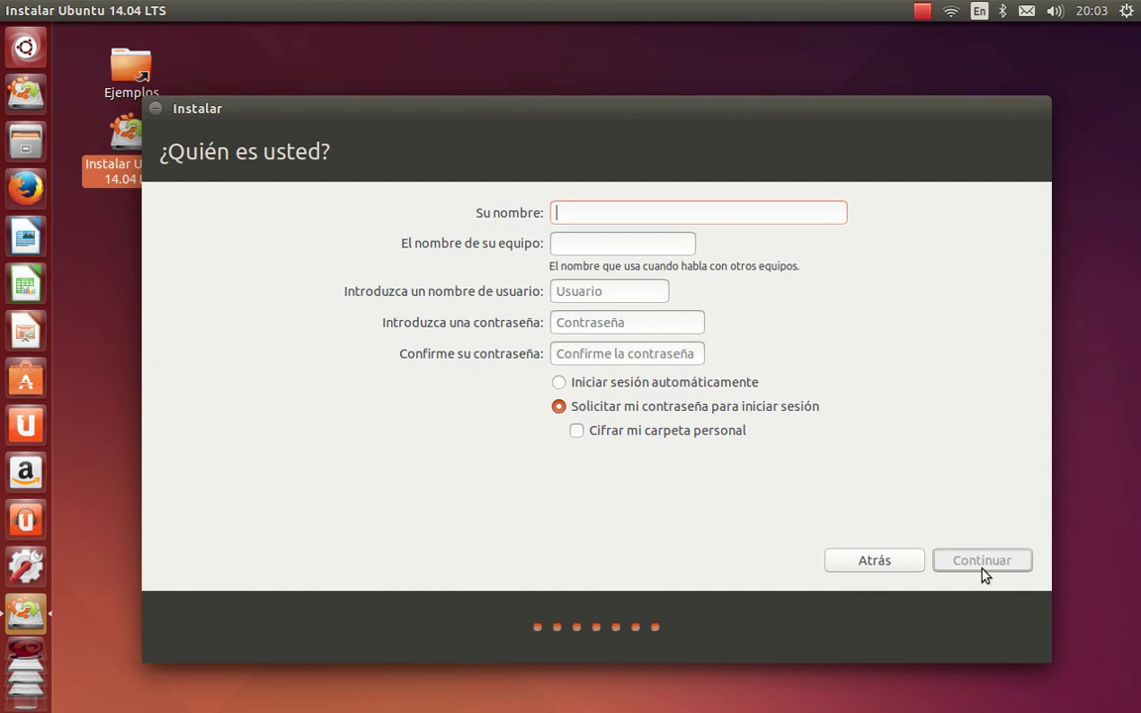
Change the computer name so it ends in 'portatil' instead of the model number
left_click(593, 244)
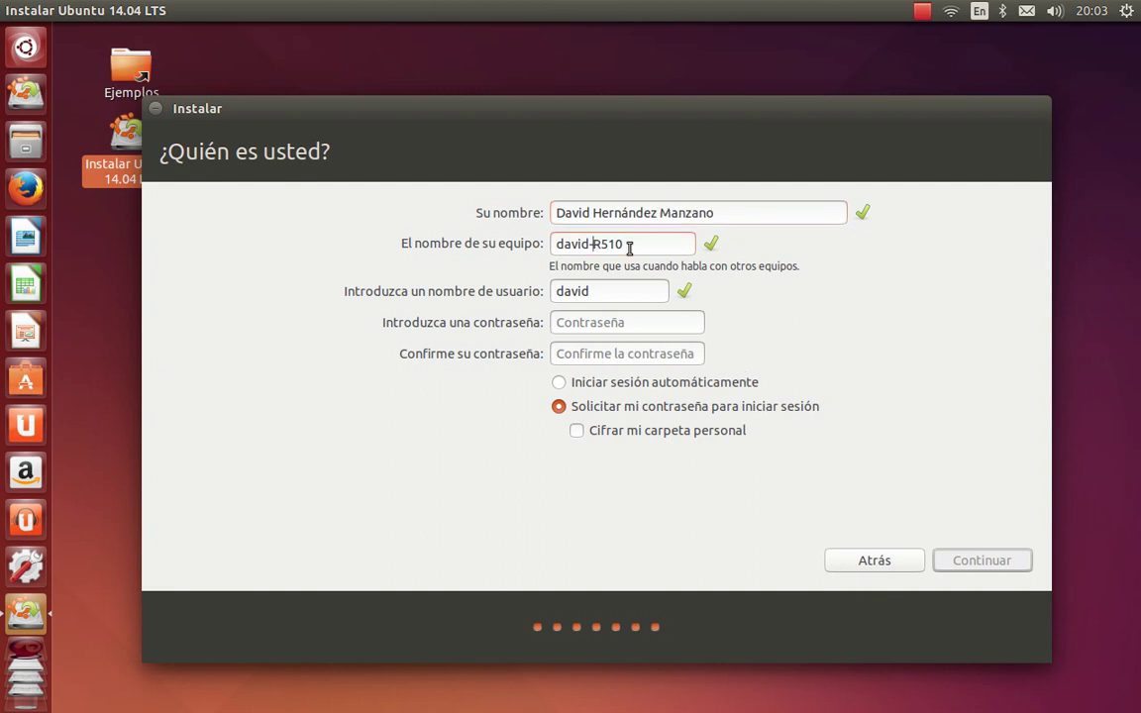
key("Delete")
double_click(626, 251)
type("portatil")
Enter and confirm the account password, then accept the user details to start installing
left_click(624, 321)
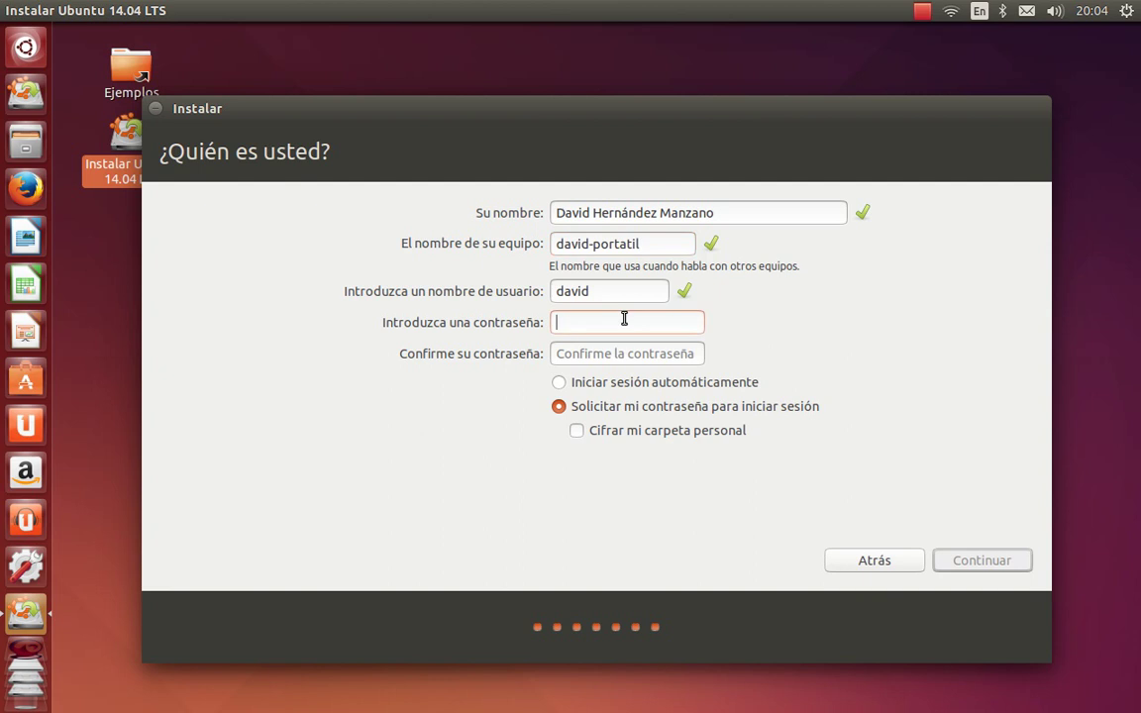
type("******")
key("Tab")
type("******")
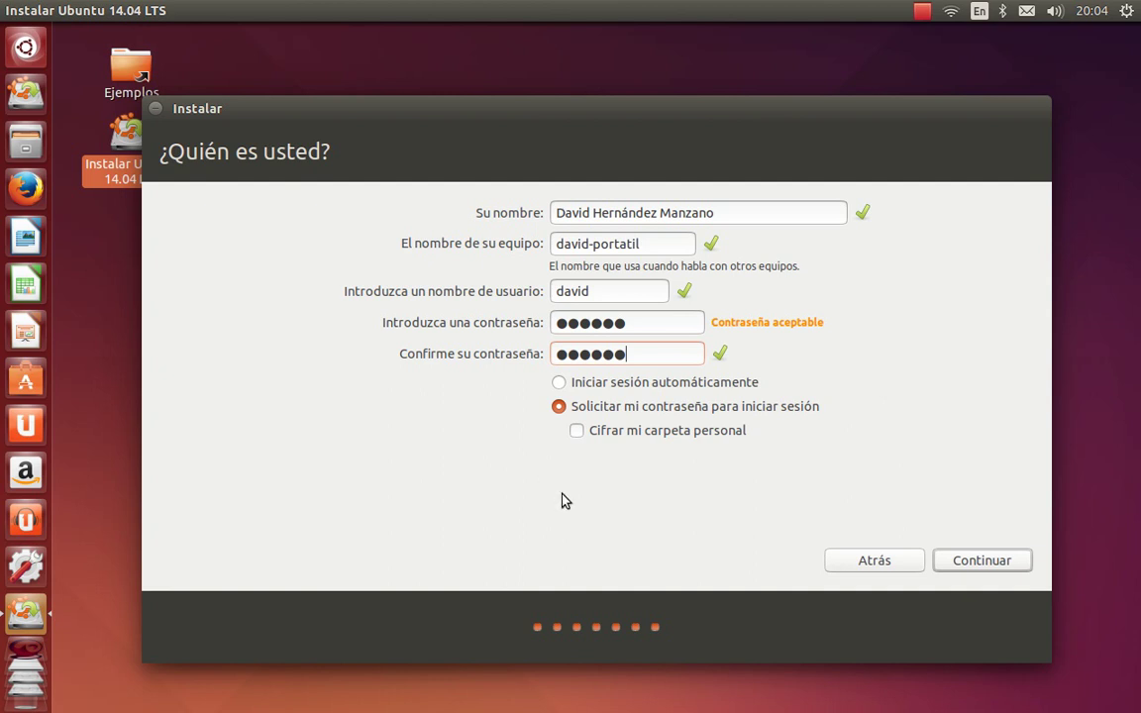
left_click(946, 571)
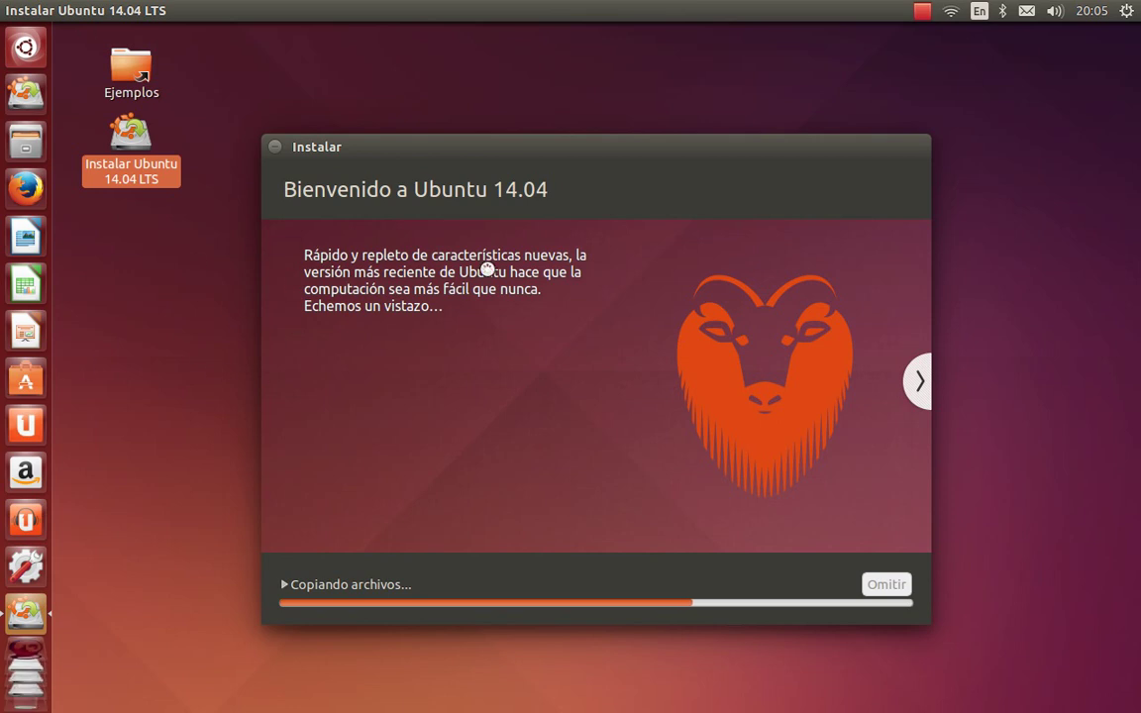
Advance the slideshow two slides to 'Lleve su música con usted' while files copy
scroll(30, 426, "down", 3)
left_click(921, 378)
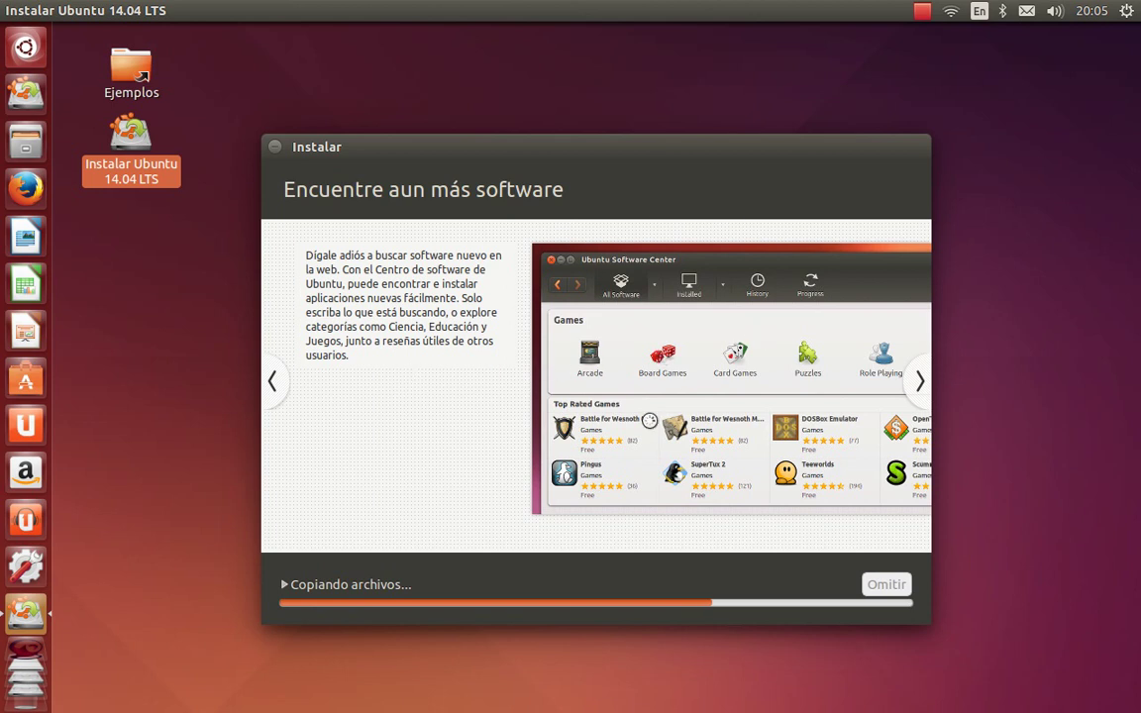
left_click(922, 393)
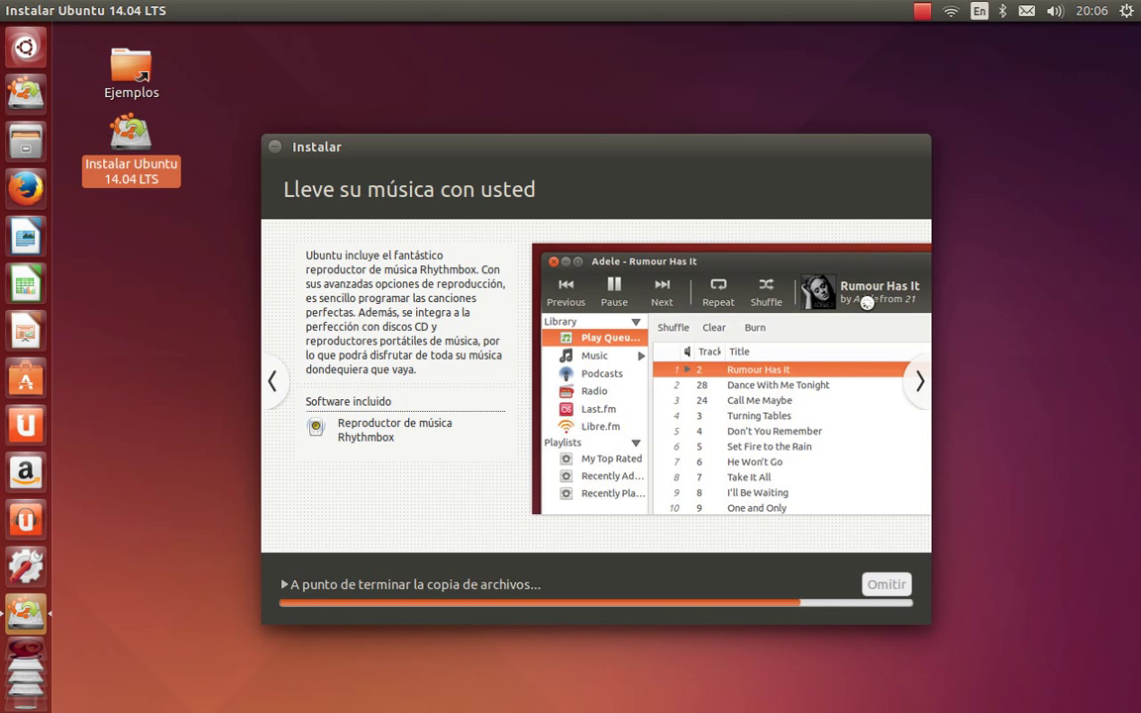
Move the slideshow forward through 'Diviértase con sus fotos' to the Ubuntu One slide
left_click(920, 382)
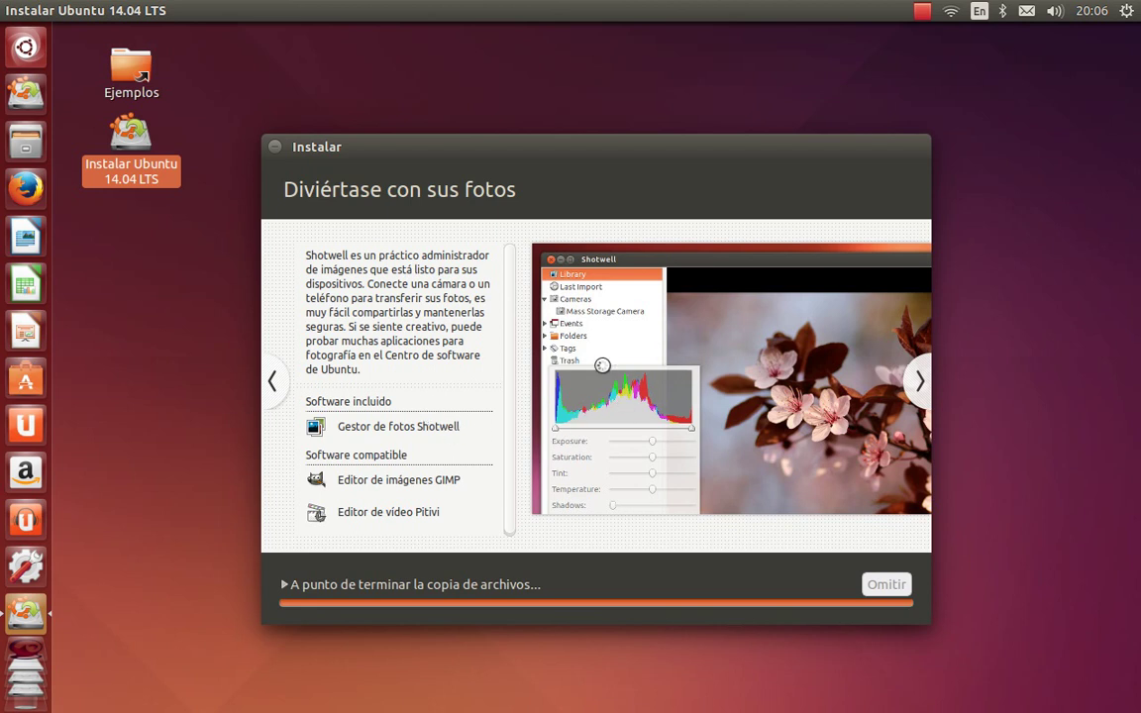
left_click(920, 377)
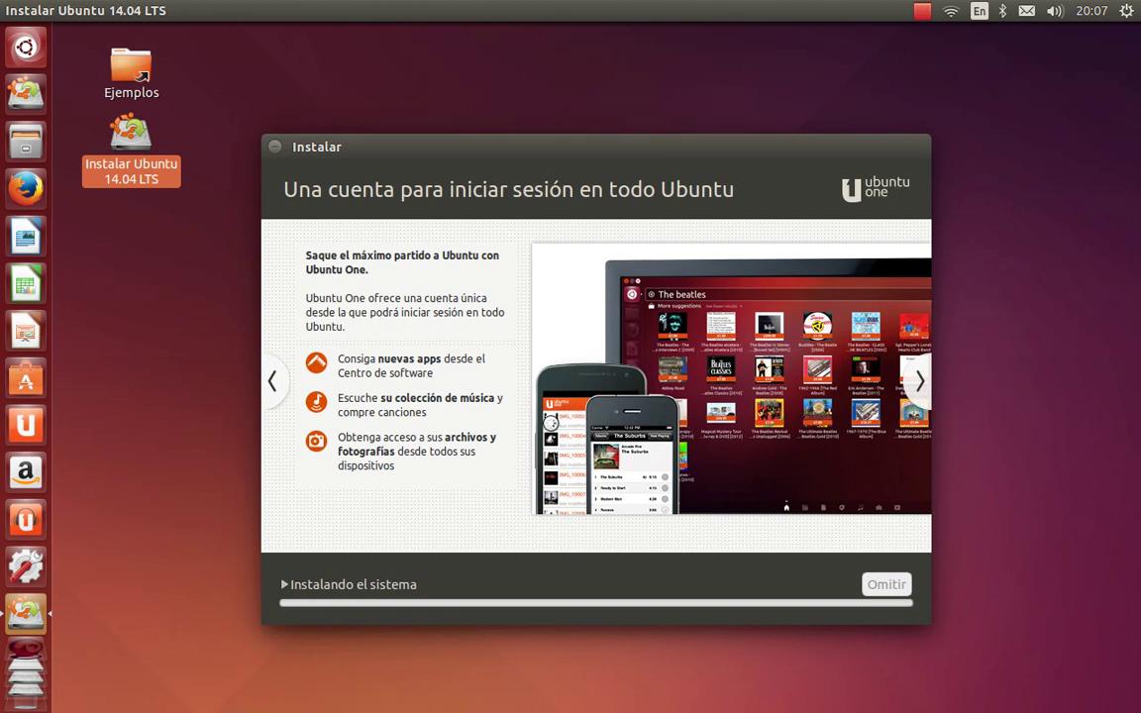
Step forward through the web browsing, office suite and accessibility slides to '¿Alguna pregunta?'
left_click(920, 384)
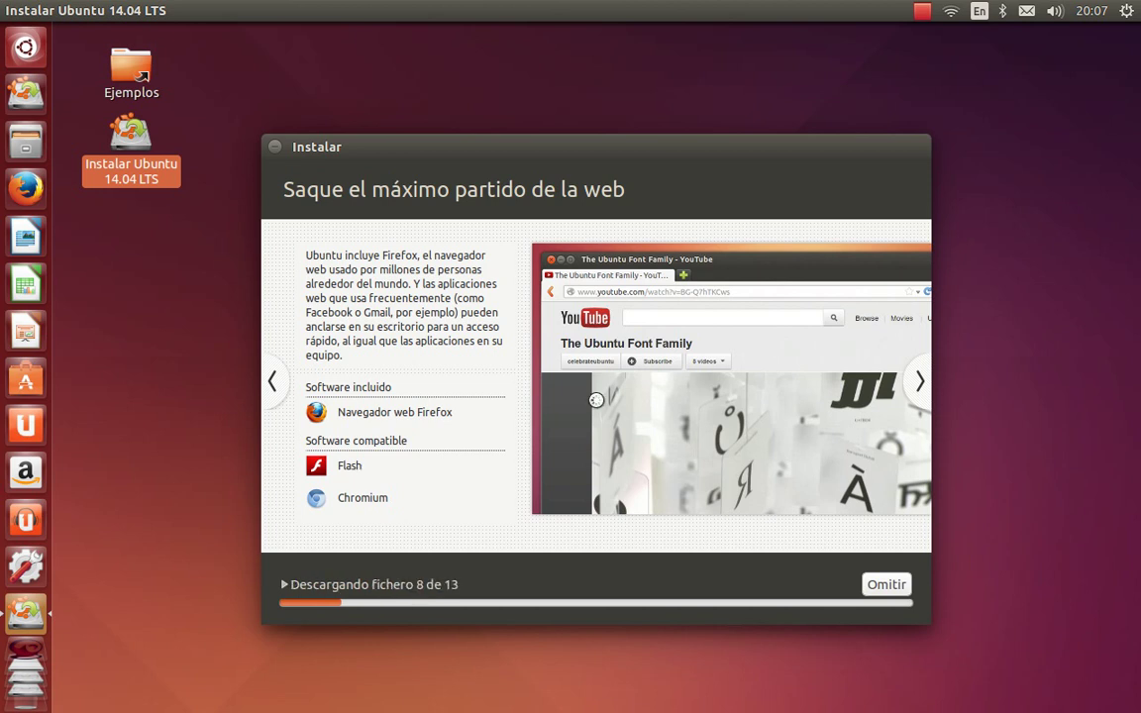
left_click(916, 380)
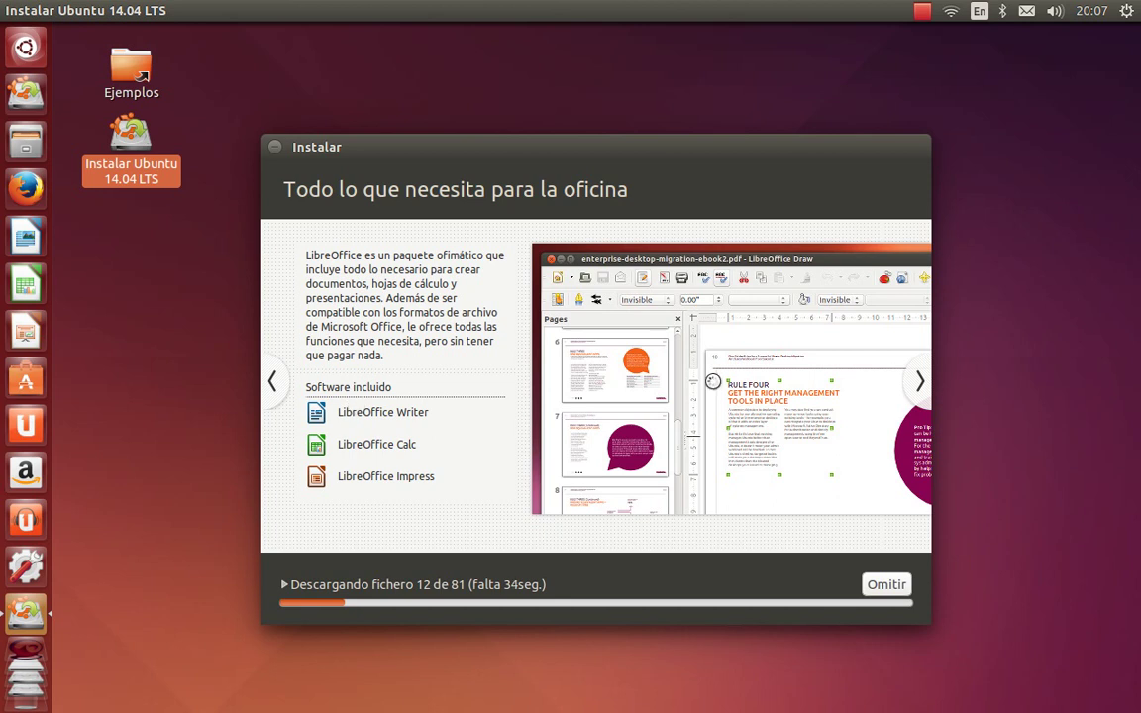
left_click(918, 385)
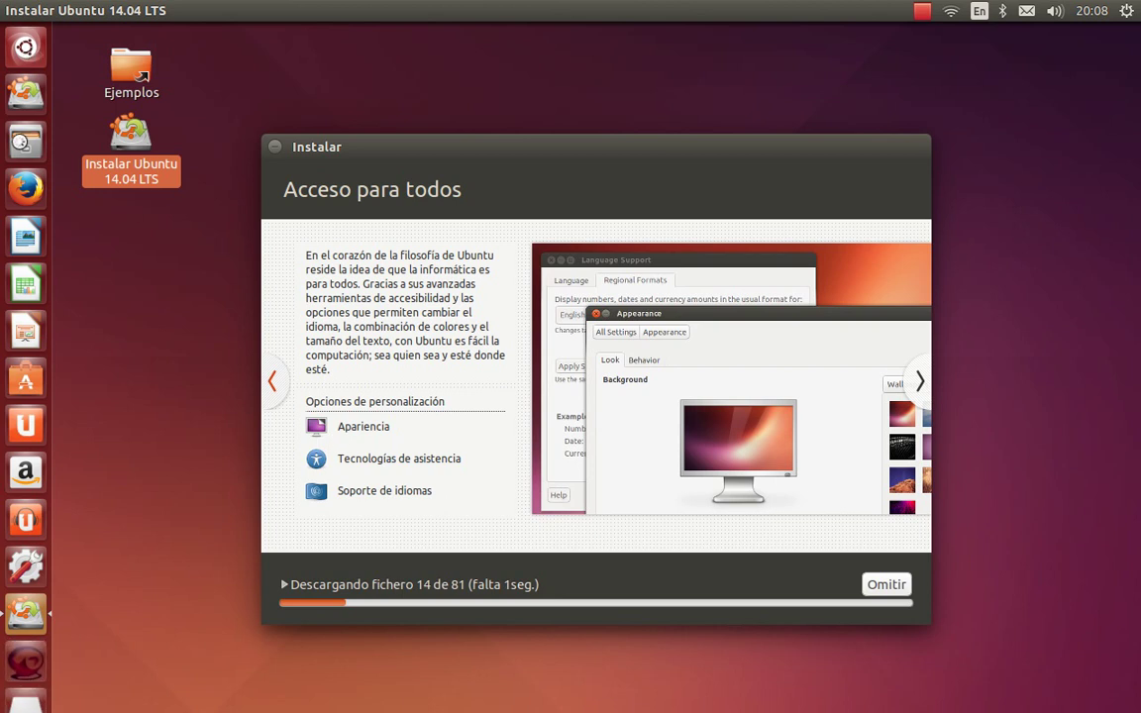
left_click(921, 378)
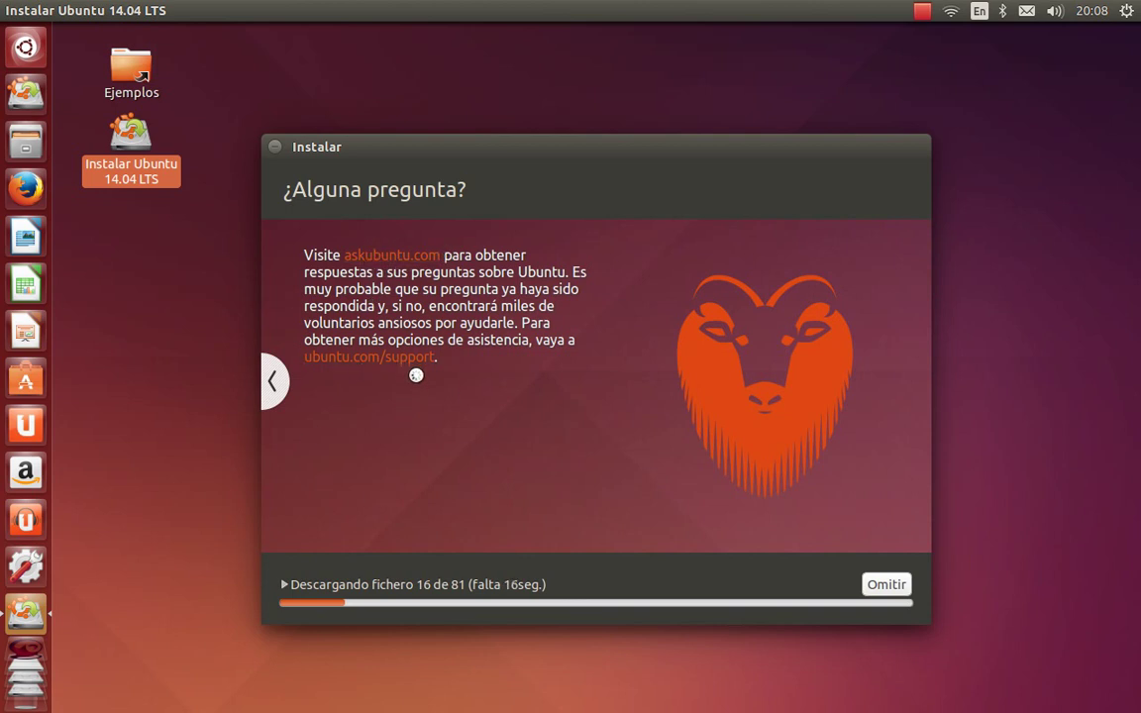
Go back seven slides to 'Encuentre aun más software' while downloads continue
left_click(272, 378)
left_click(271, 376)
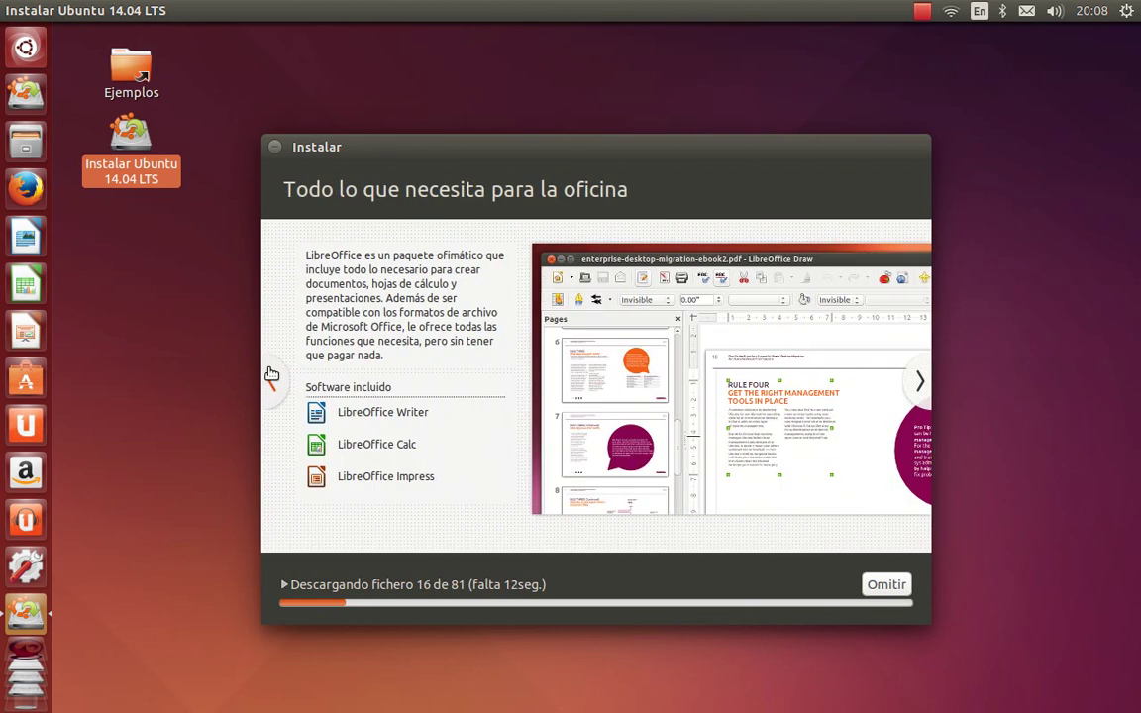
left_click(271, 376)
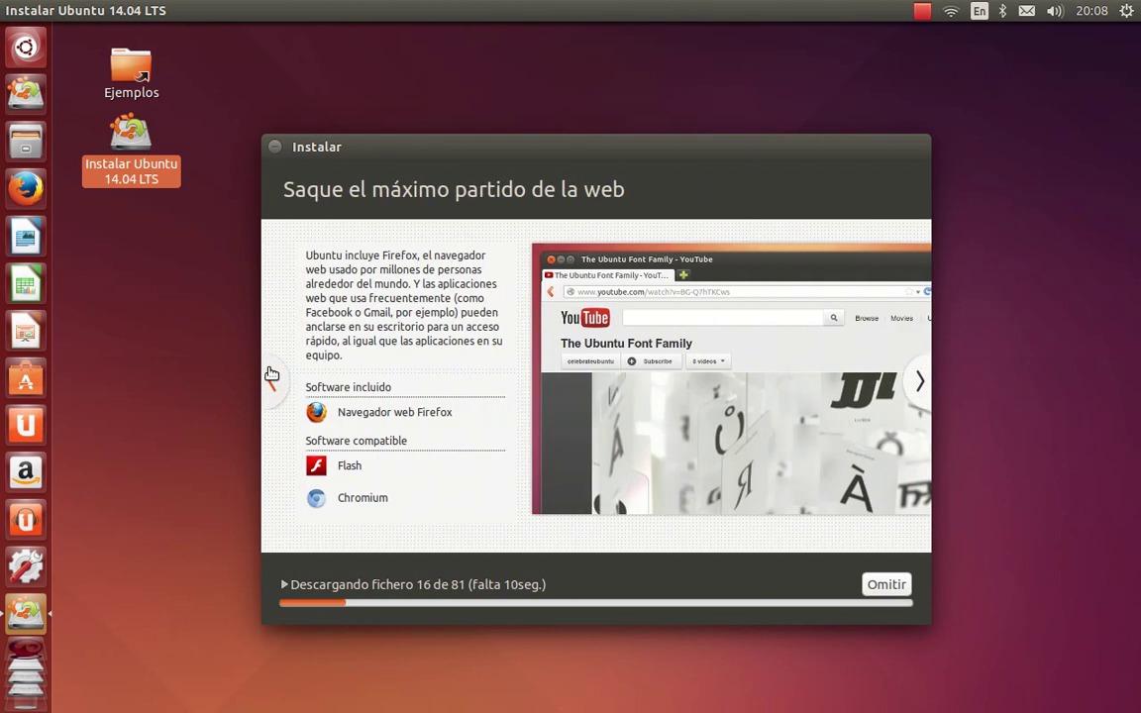
left_click(271, 375)
left_click(271, 373)
left_click(271, 373)
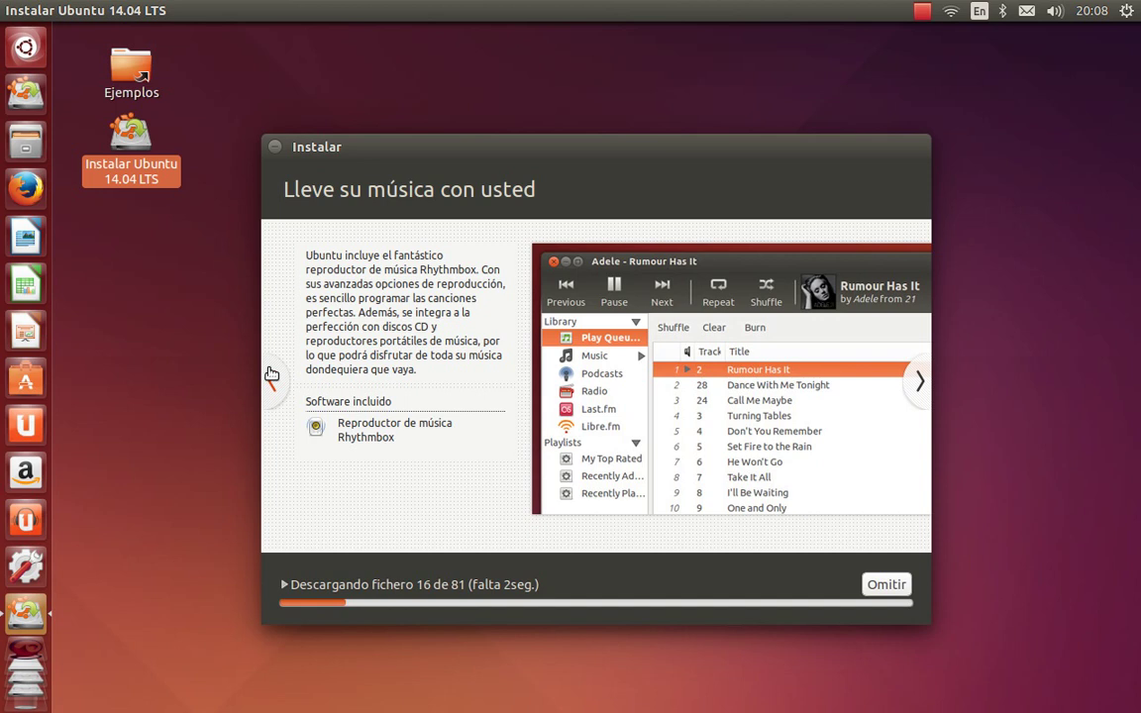
left_click(271, 373)
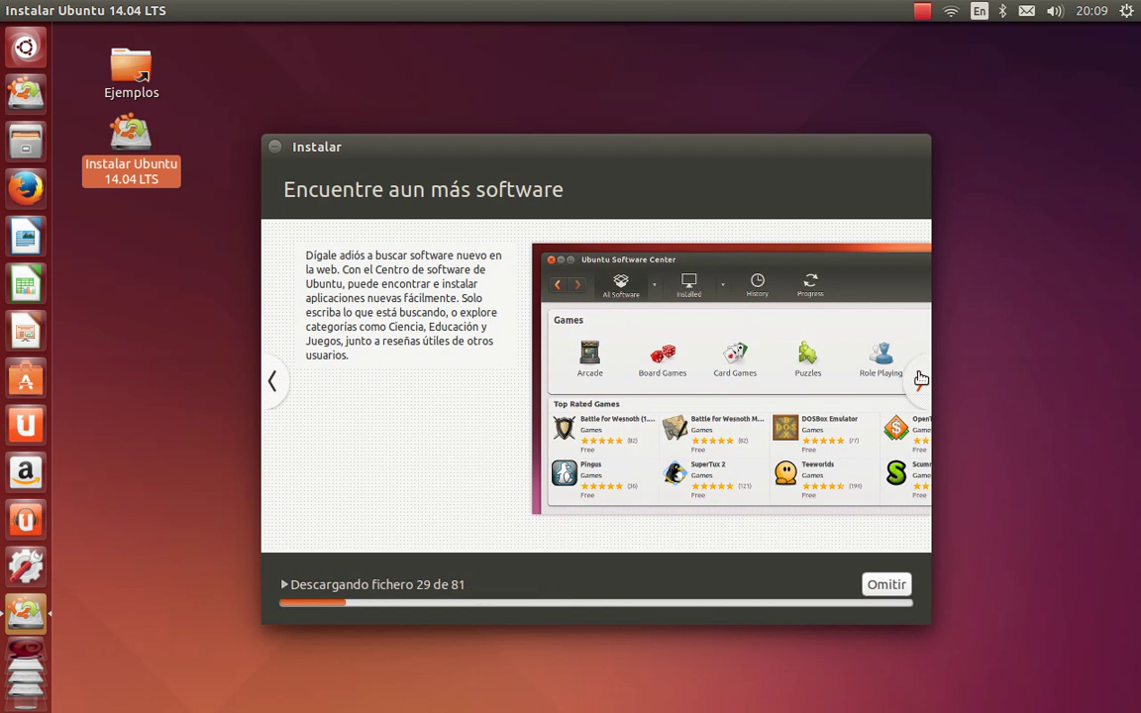
Move forward past the music slide to 'Diviértase con sus fotos'
left_click(921, 379)
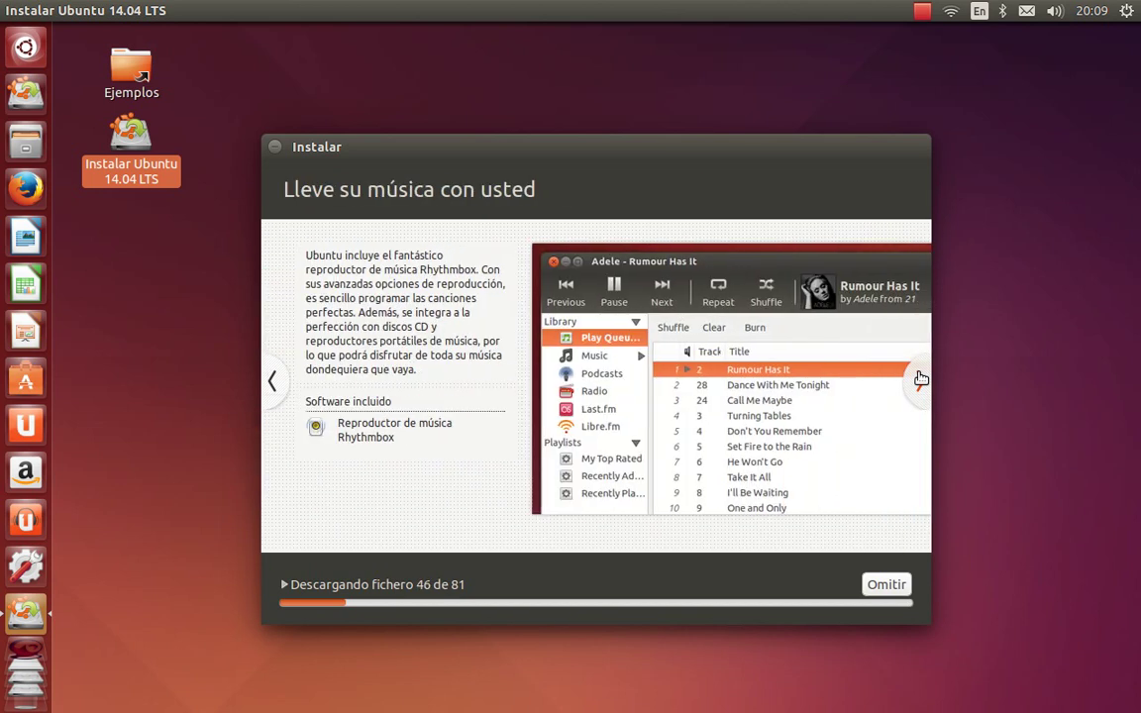
left_click(922, 378)
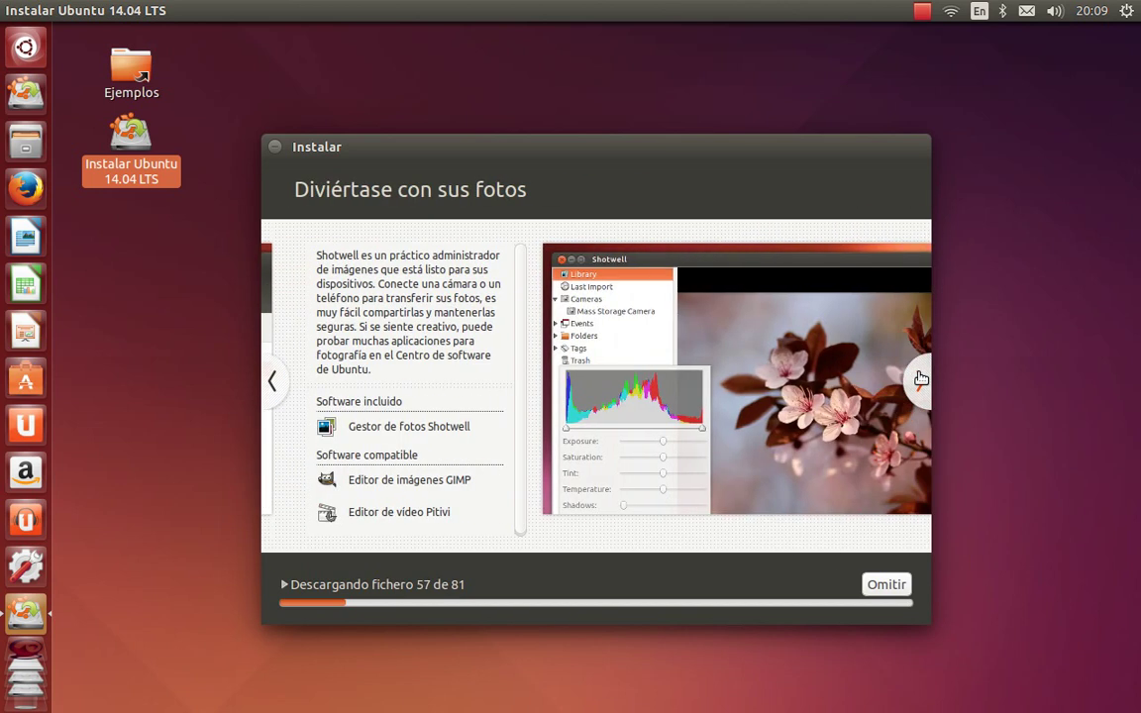